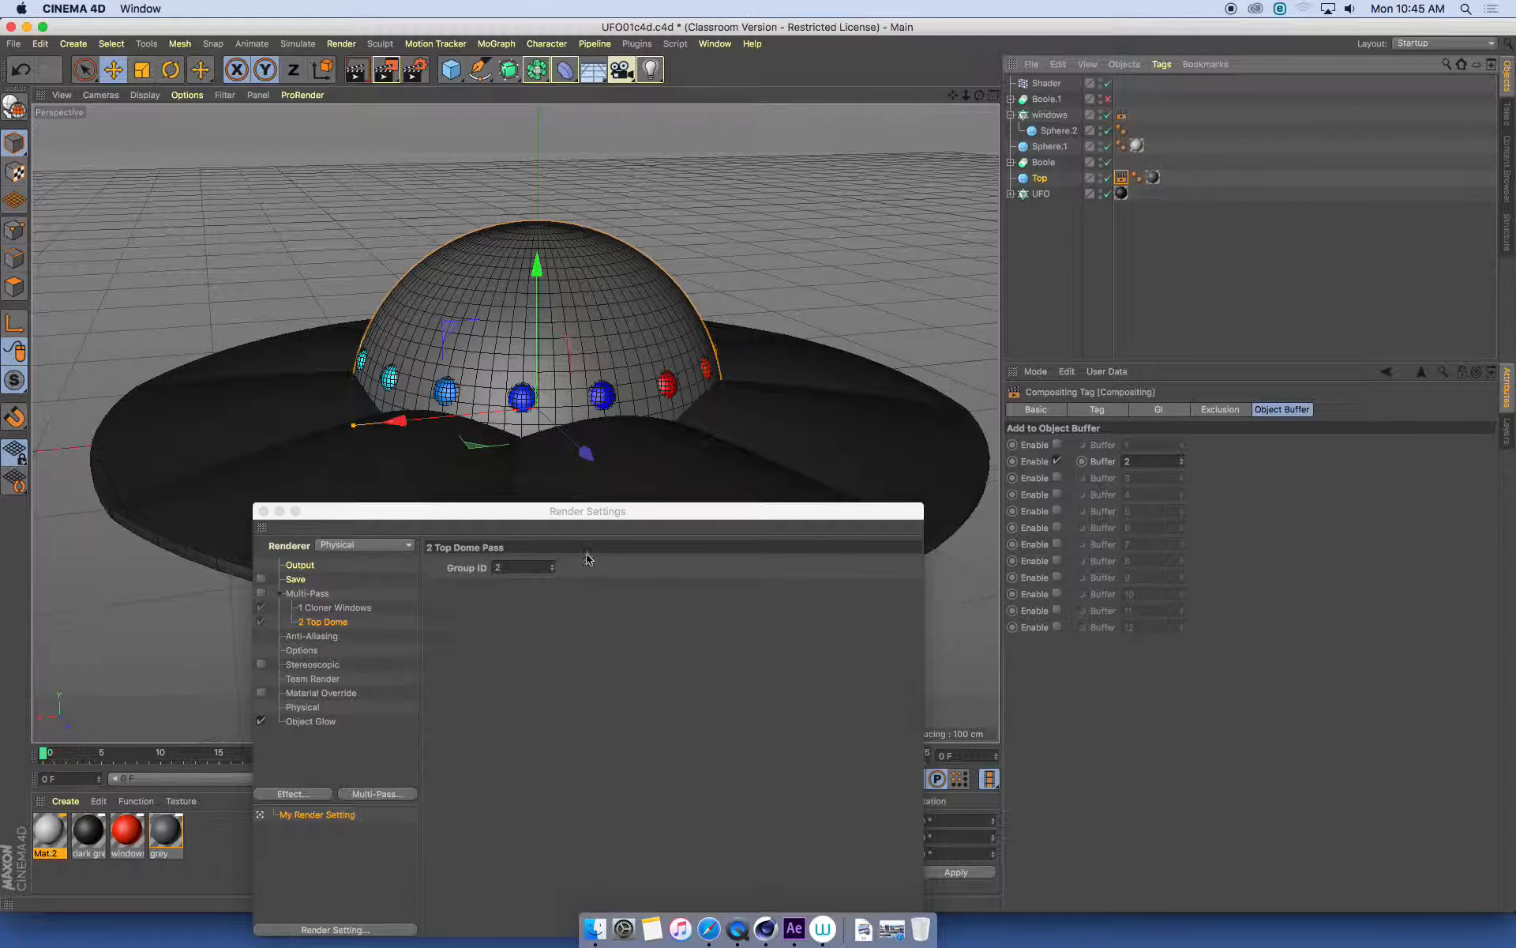
Step: Review the group IDs of the Cloner Windows and Top Dome object buffer passes in the render settings
{"action": "left_click_drag", "start_coordinate": [605, 512], "coordinate": [630, 231]}
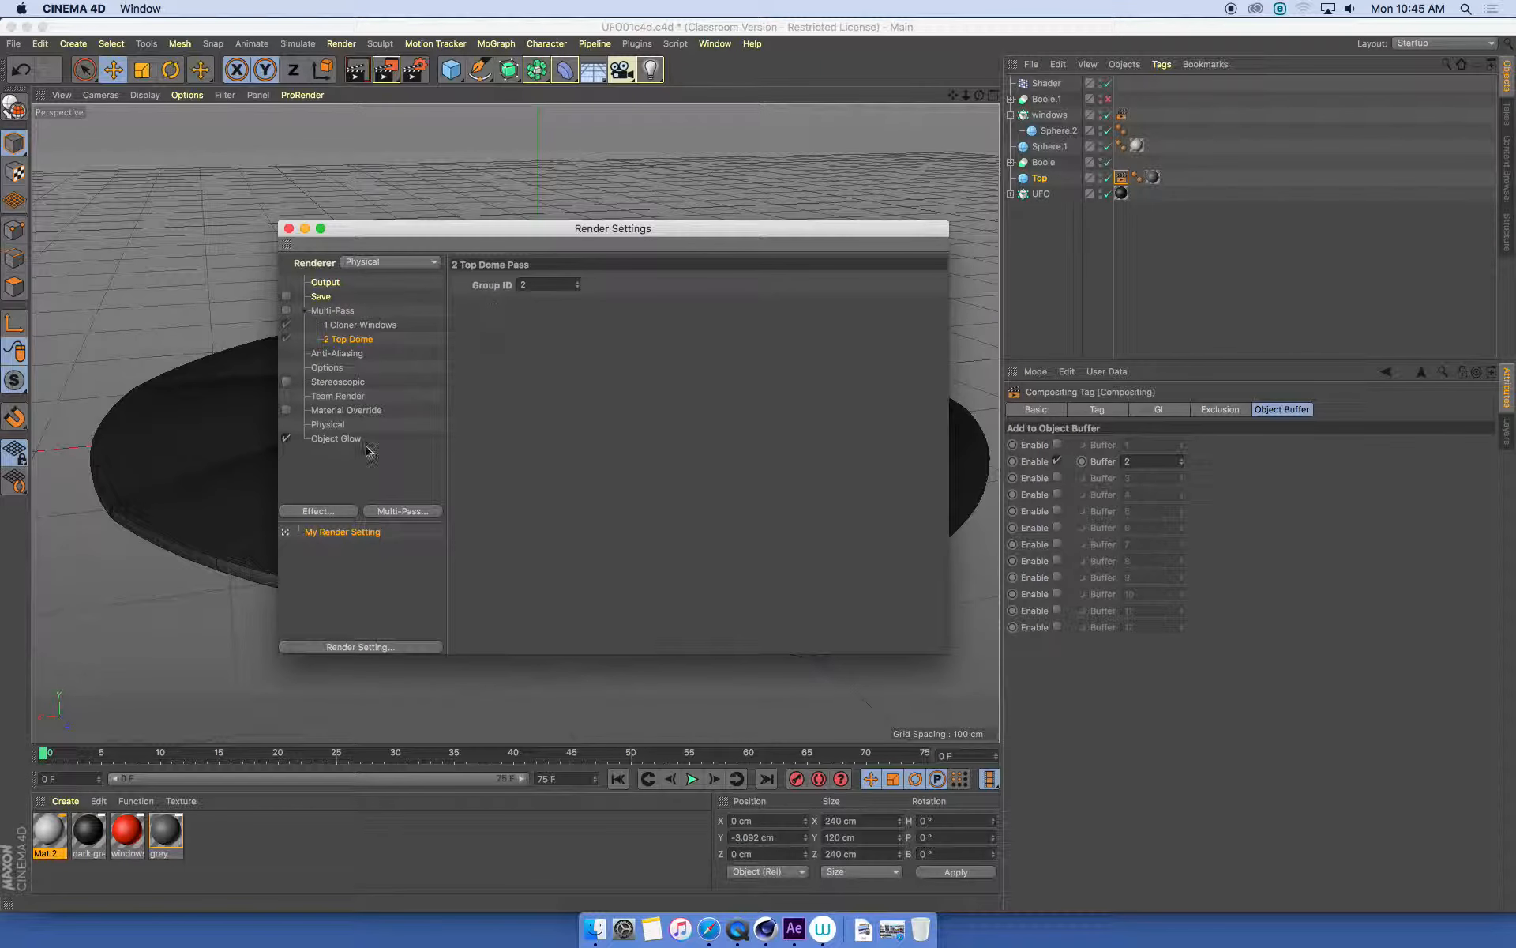
{"action": "left_click", "coordinate": [402, 511]}
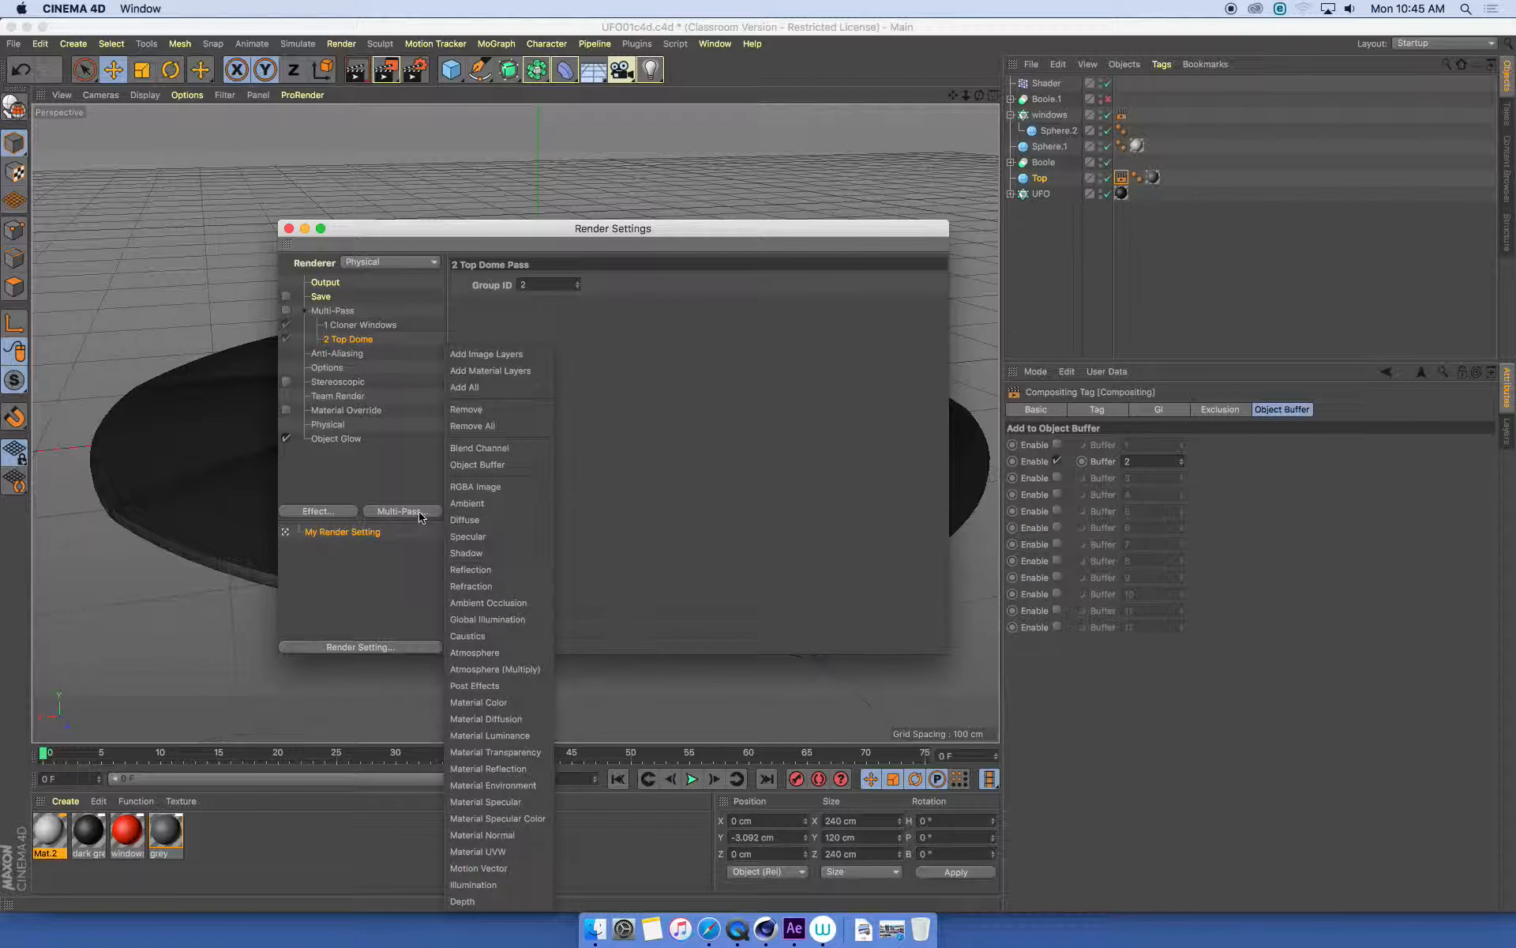
{"action": "left_click", "coordinate": [357, 470]}
{"action": "left_click", "coordinate": [356, 325]}
{"action": "left_click", "coordinate": [354, 340]}
{"action": "left_click", "coordinate": [356, 325]}
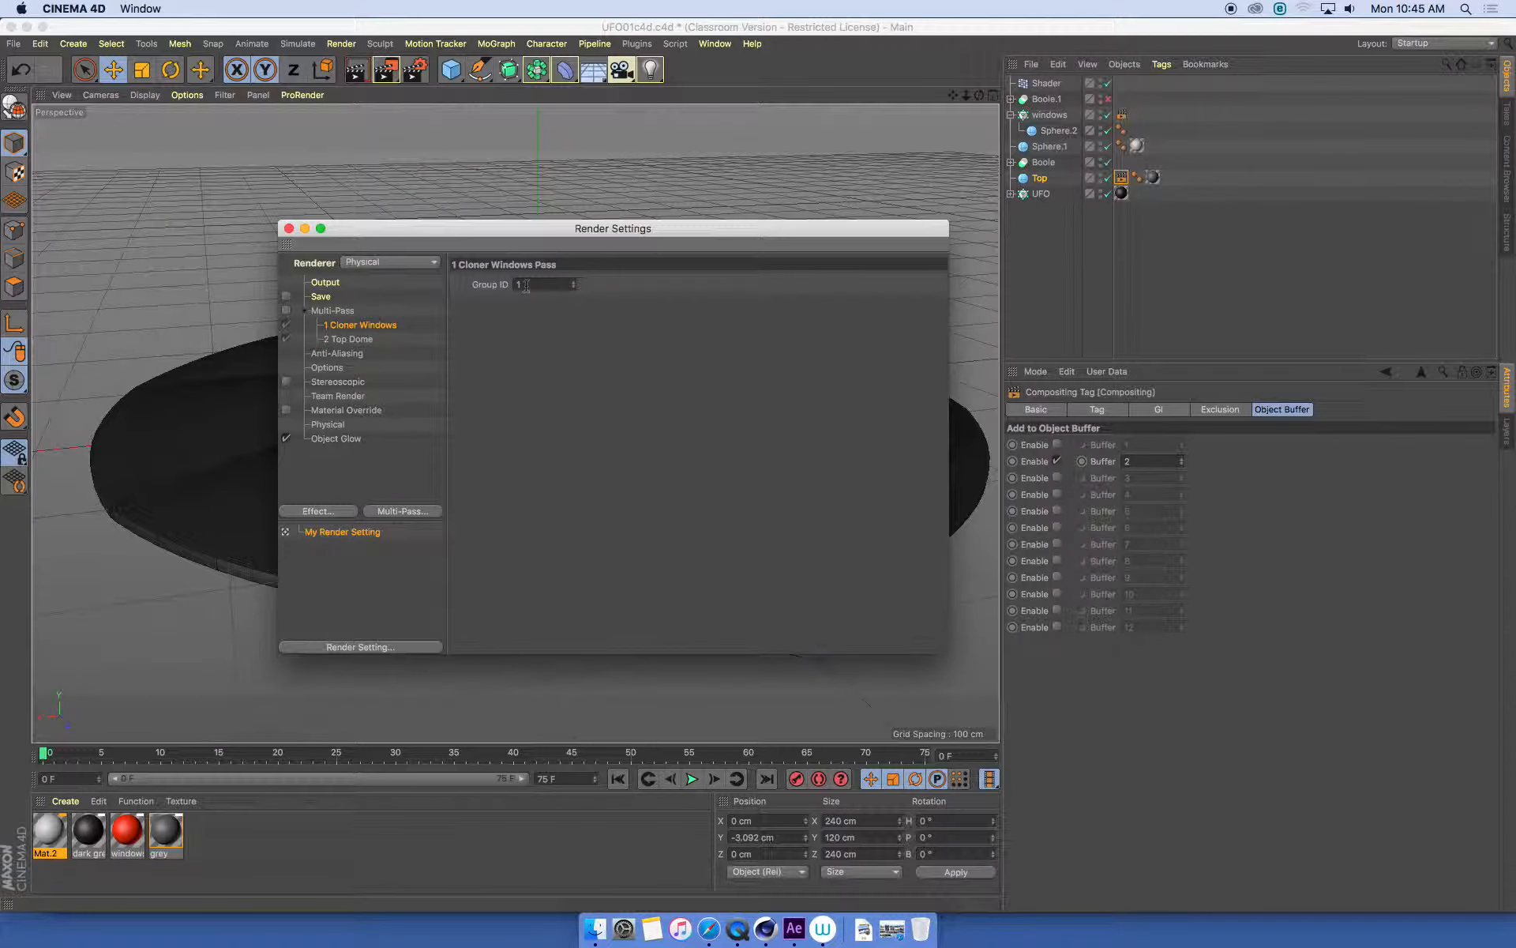
{"action": "left_click", "coordinate": [360, 340]}
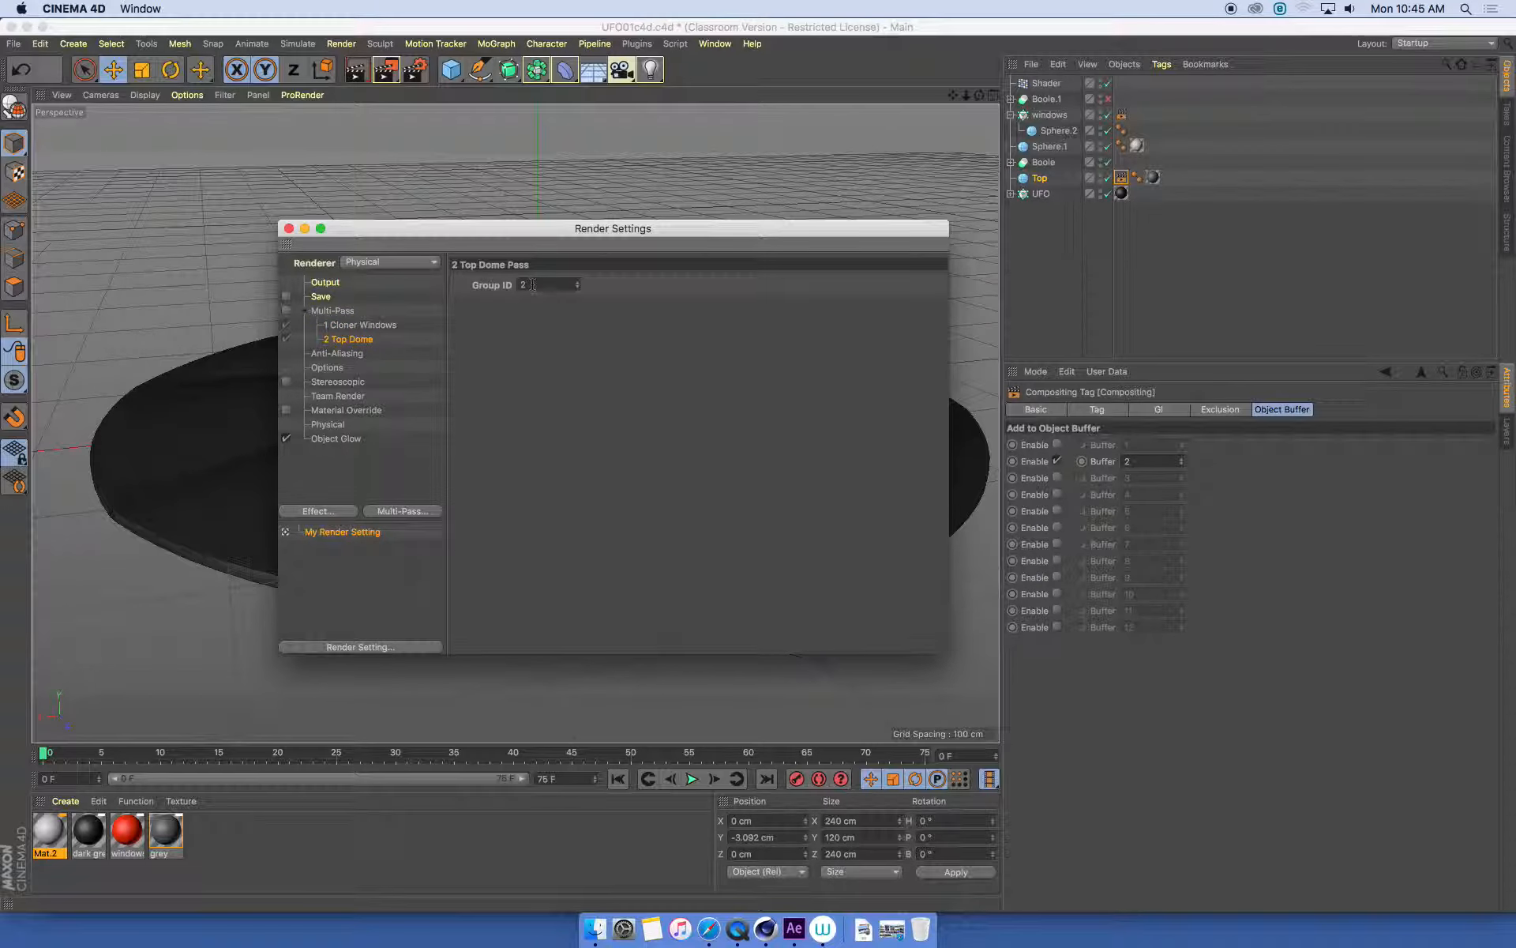
{"action": "left_click", "coordinate": [361, 325]}
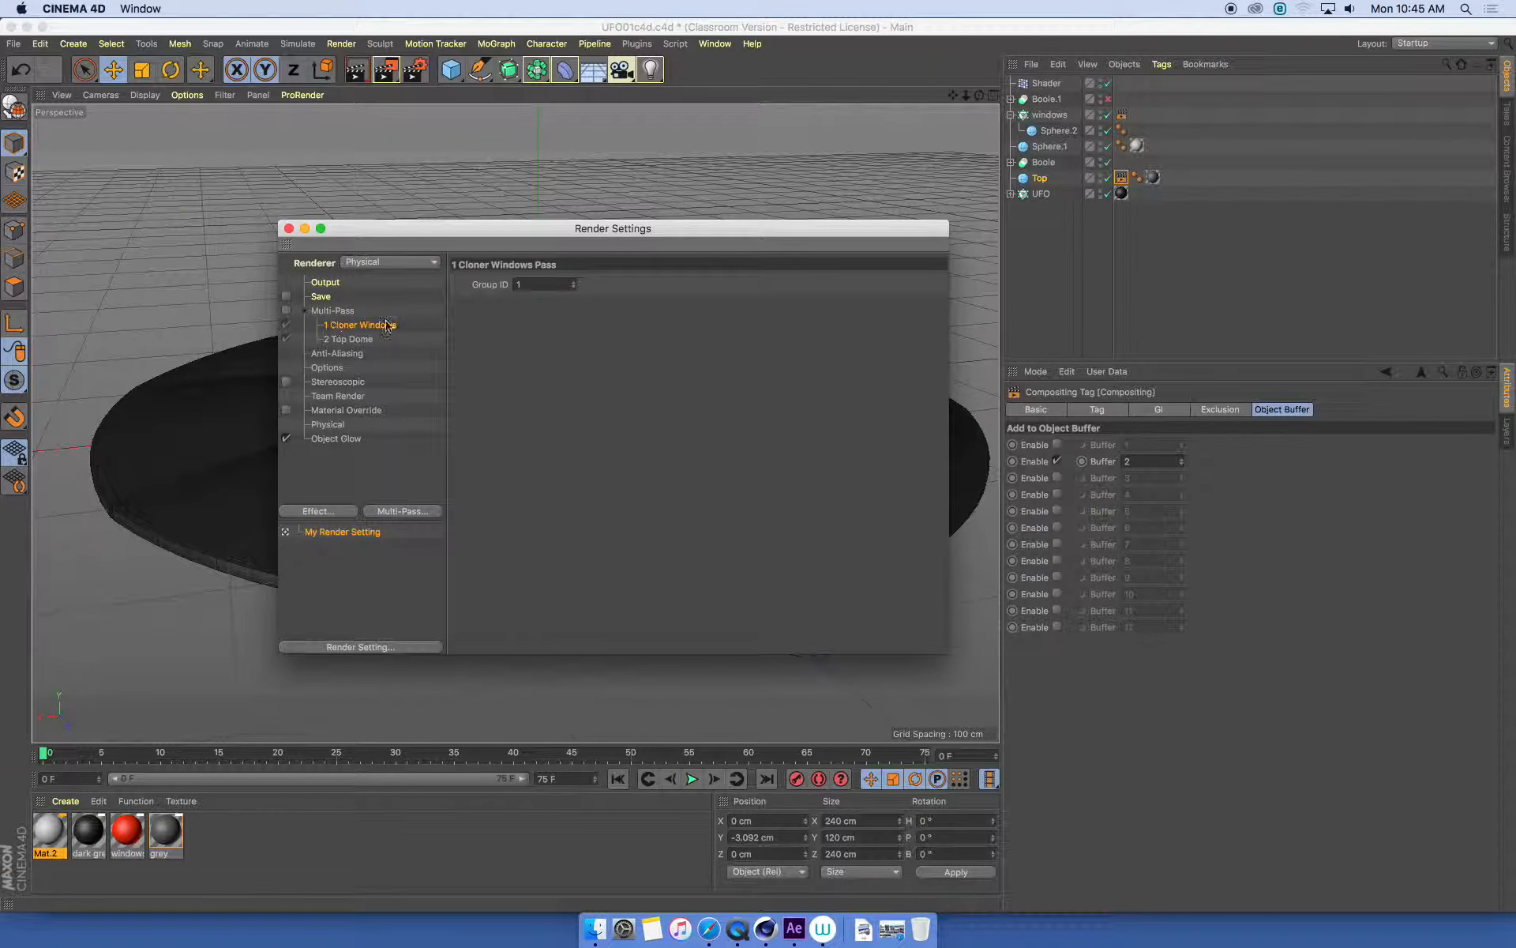
{"action": "left_click", "coordinate": [353, 339]}
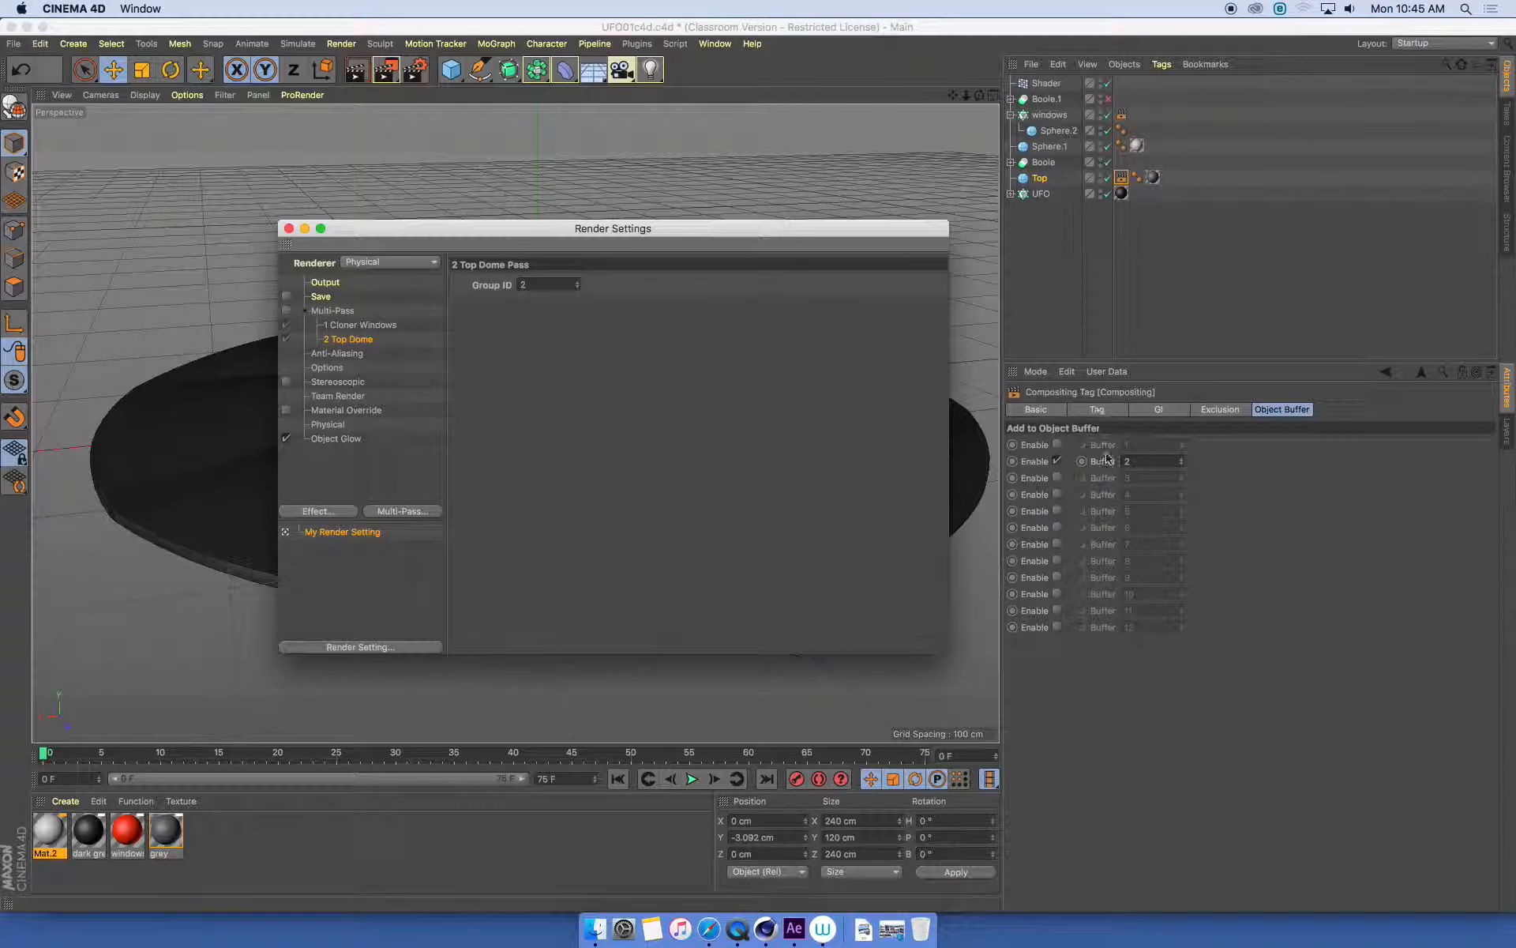
{"action": "left_click", "coordinate": [417, 323]}
Step: Enable Multi-Pass in the render settings and render the current frame to the Picture Viewer
{"action": "left_click", "coordinate": [285, 310]}
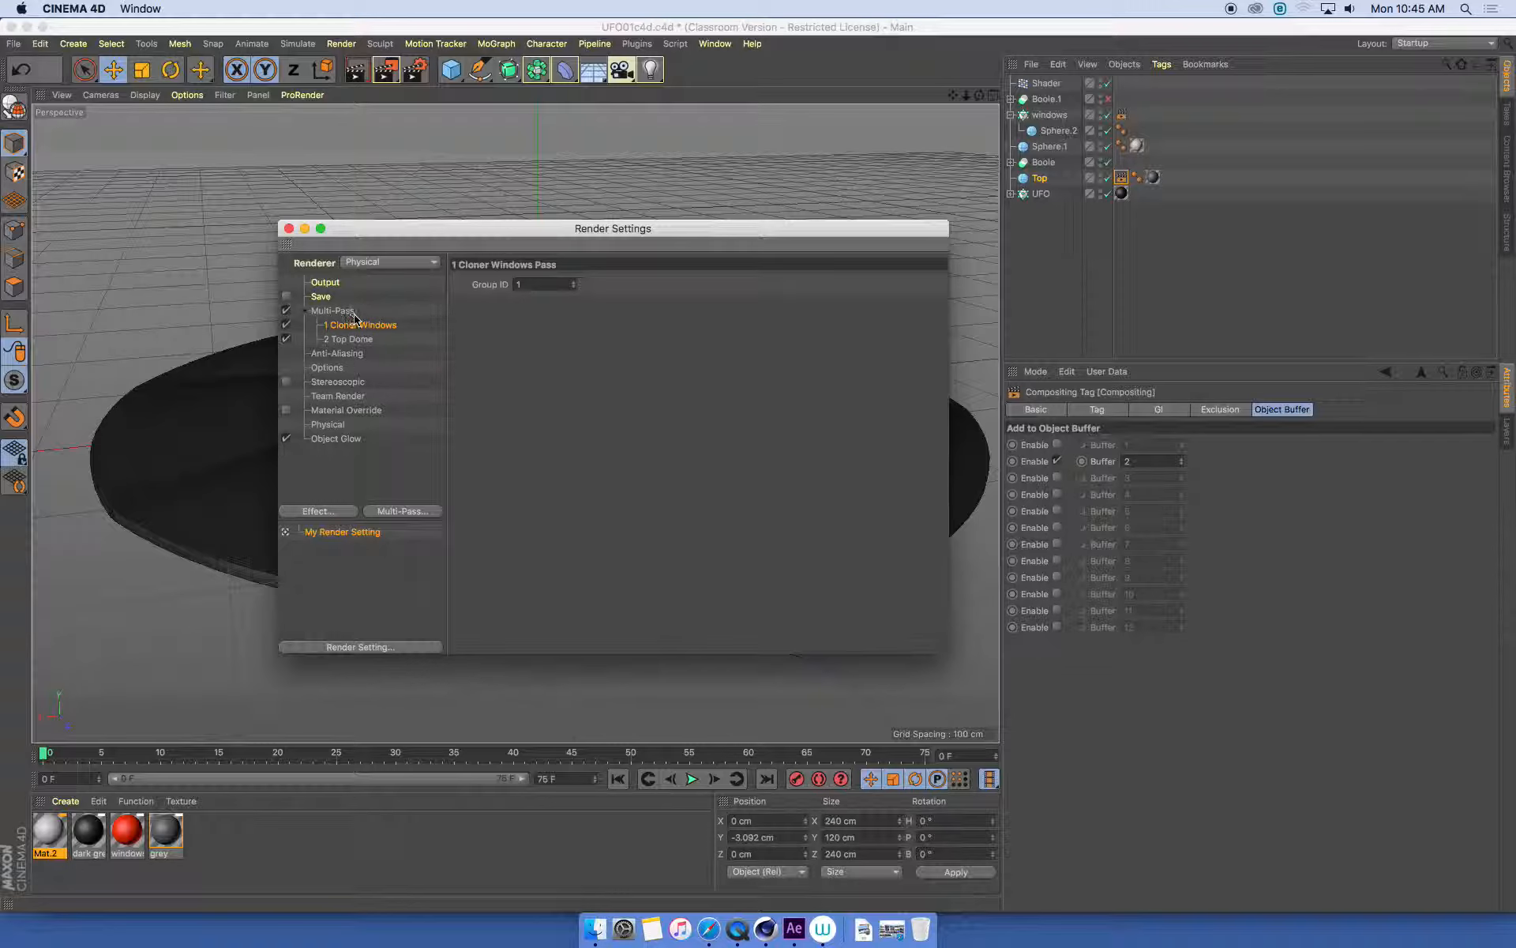
{"action": "left_click", "coordinate": [325, 282]}
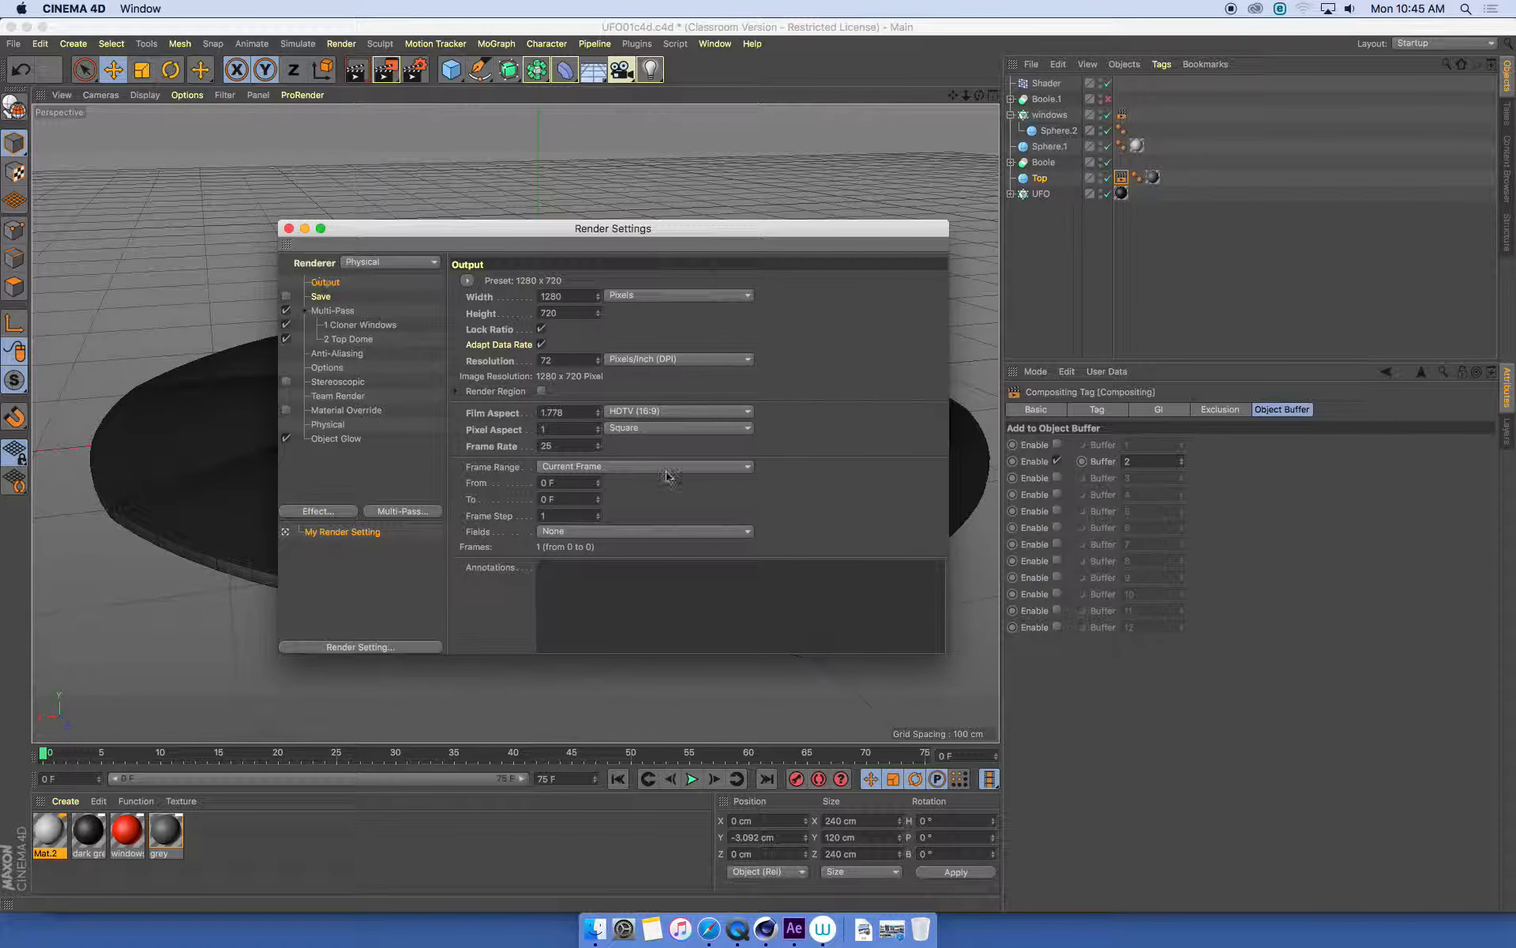
{"action": "left_click_drag", "start_coordinate": [700, 237], "coordinate": [619, 235]}
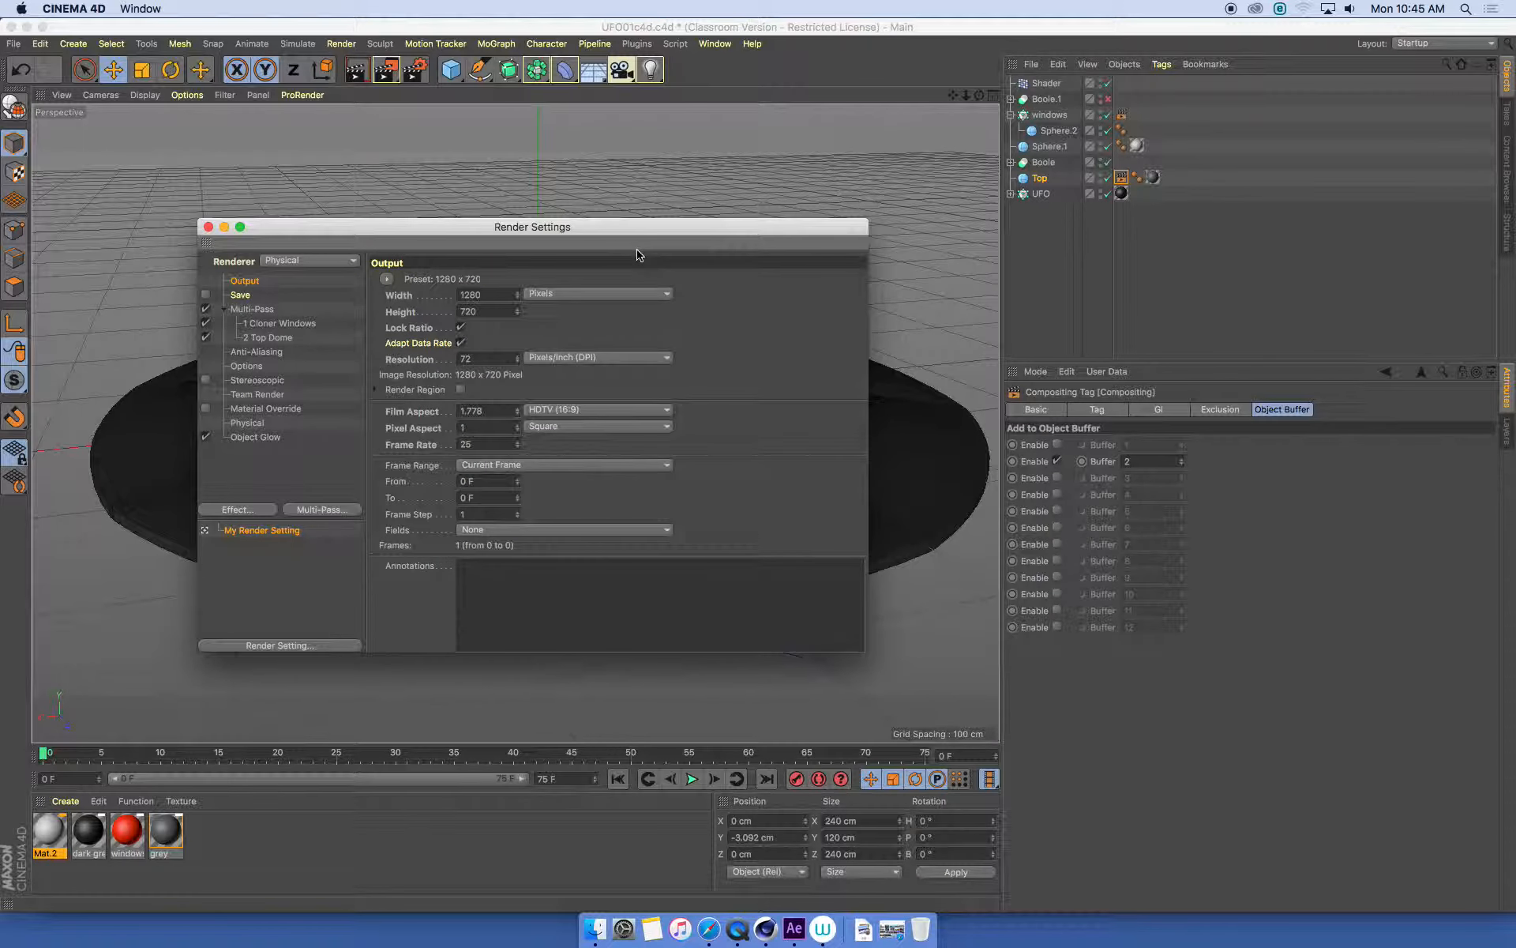
{"action": "key", "text": "shift+r"}
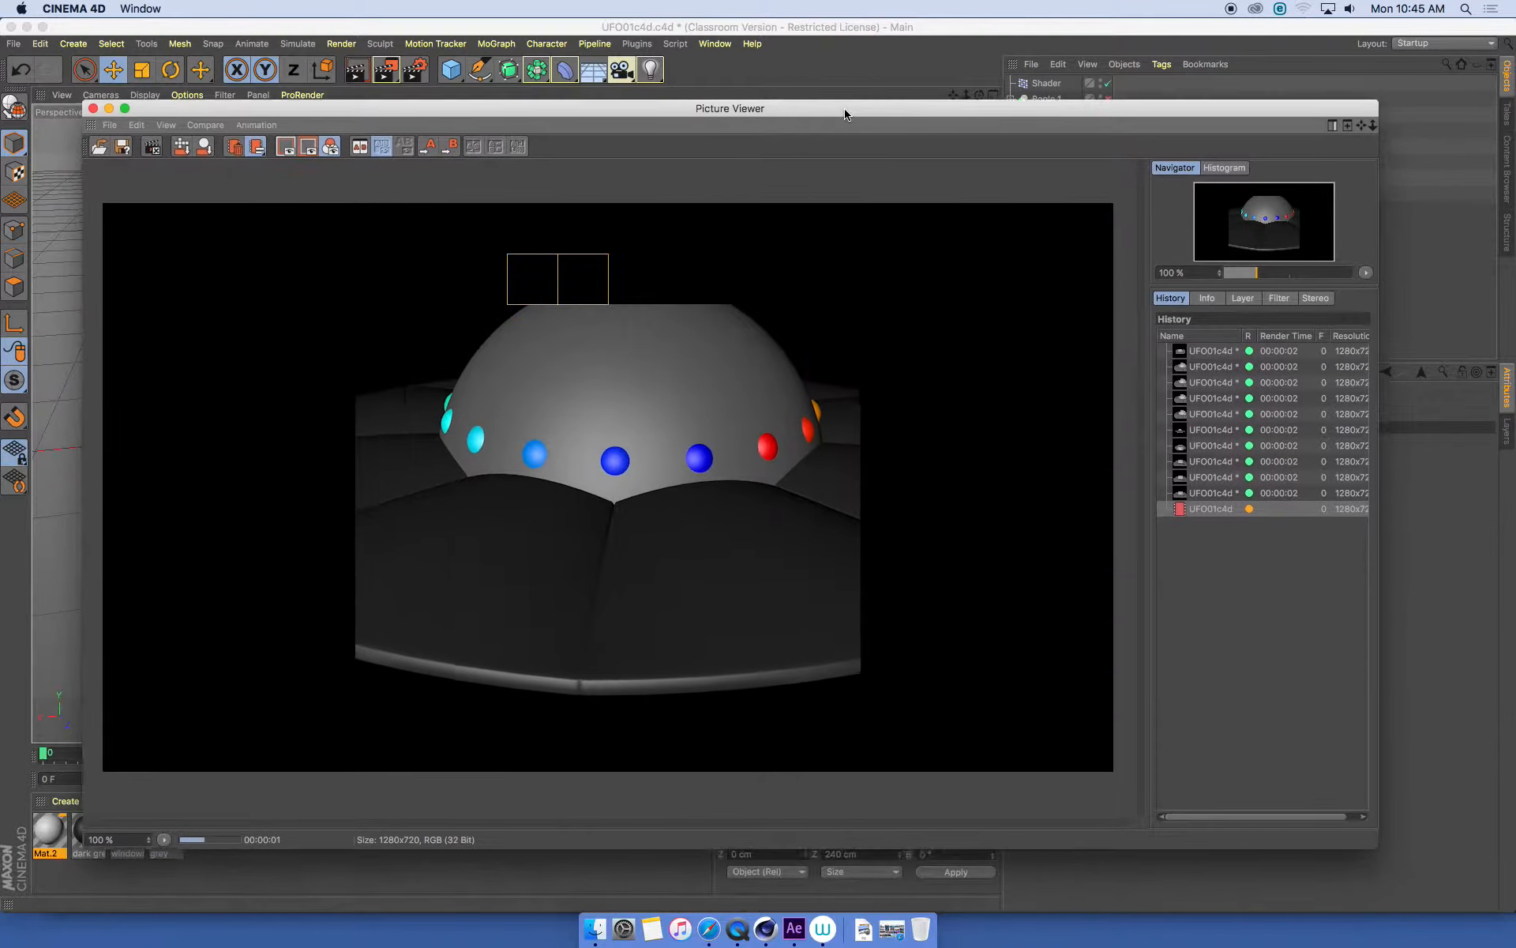
{"action": "left_click_drag", "start_coordinate": [845, 115], "coordinate": [841, 103]}
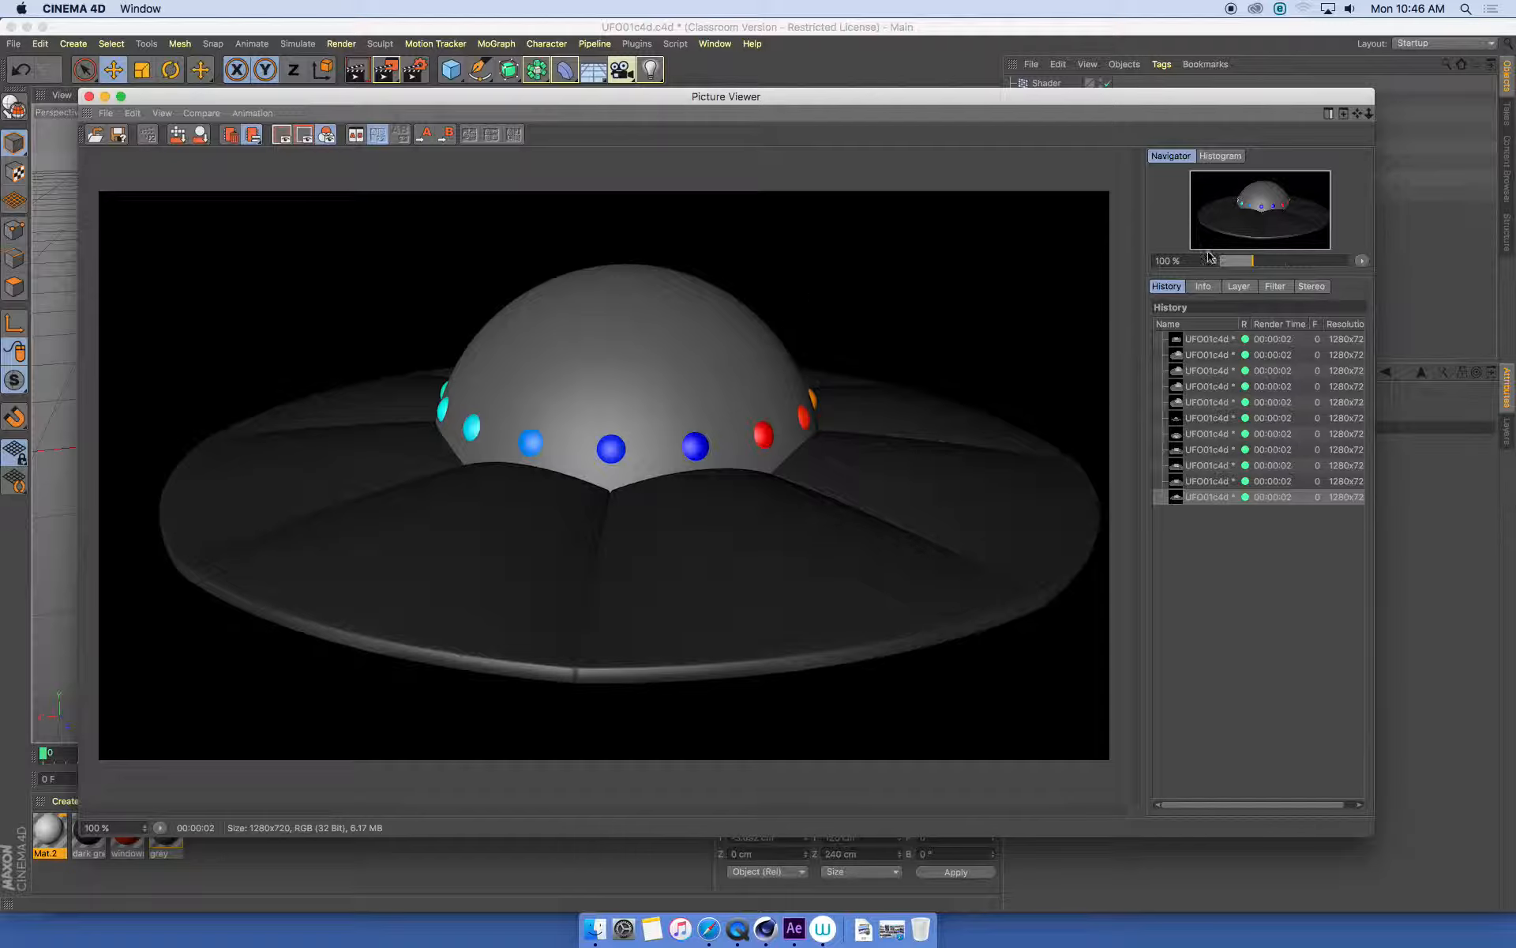
{"action": "mouse_move", "coordinate": [798, 100]}
{"action": "left_mouse_down"}
{"action": "mouse_move", "coordinate": [758, 200]}
{"action": "mouse_move", "coordinate": [820, 90]}
{"action": "left_mouse_up"}
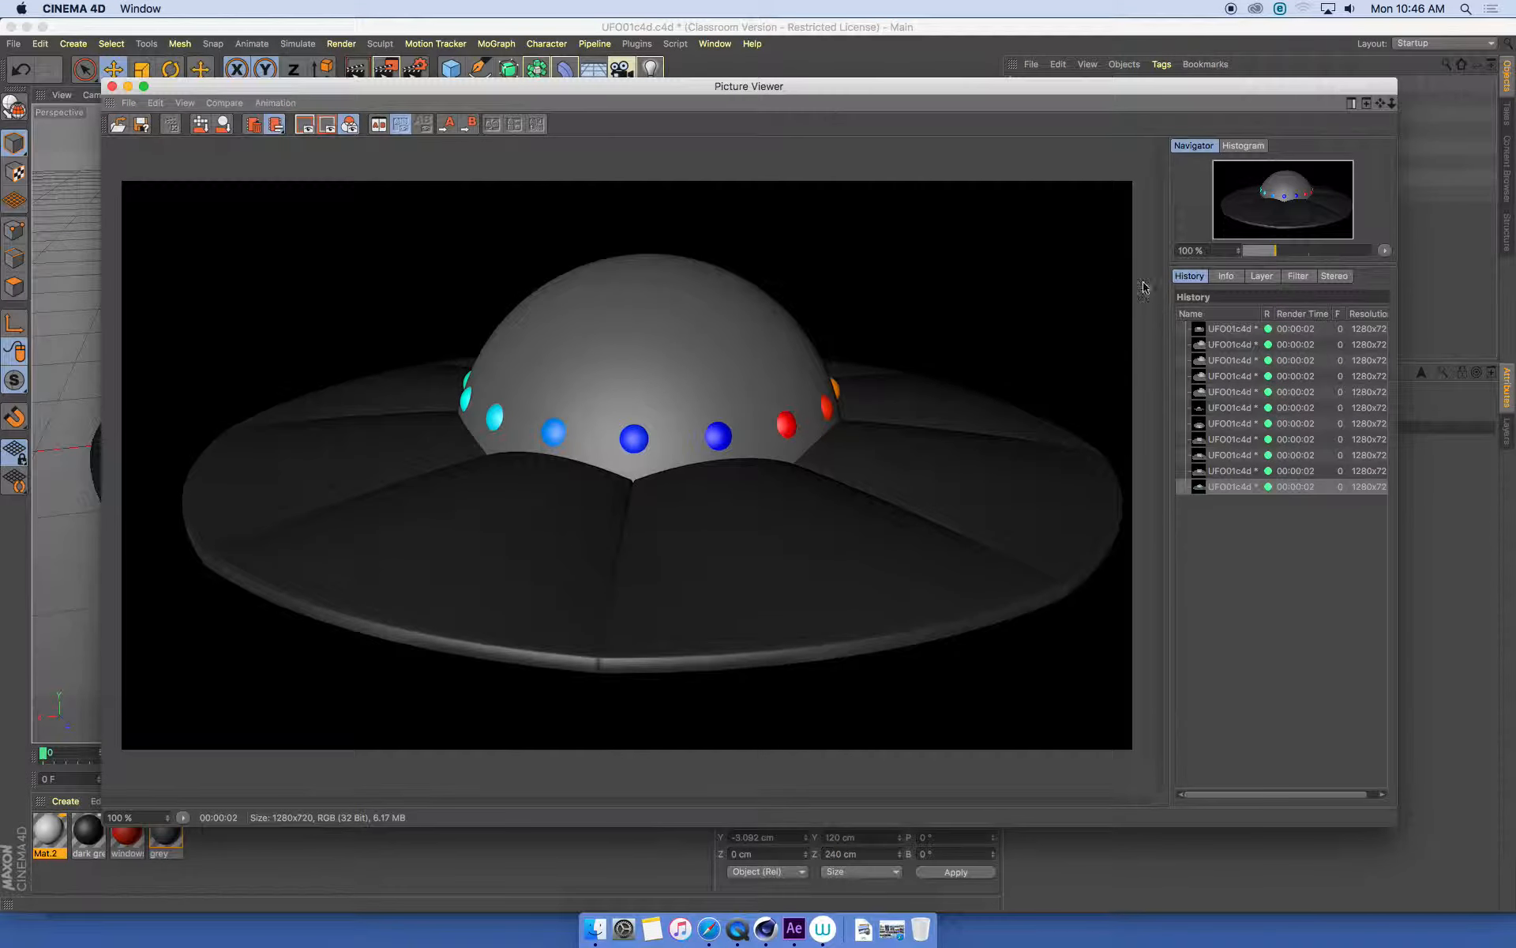
Step: Inspect the layer list of the rendered image, going through Background, Alpha, Object Buffer 1 and Object Buffer 2
{"action": "left_click", "coordinate": [1269, 277]}
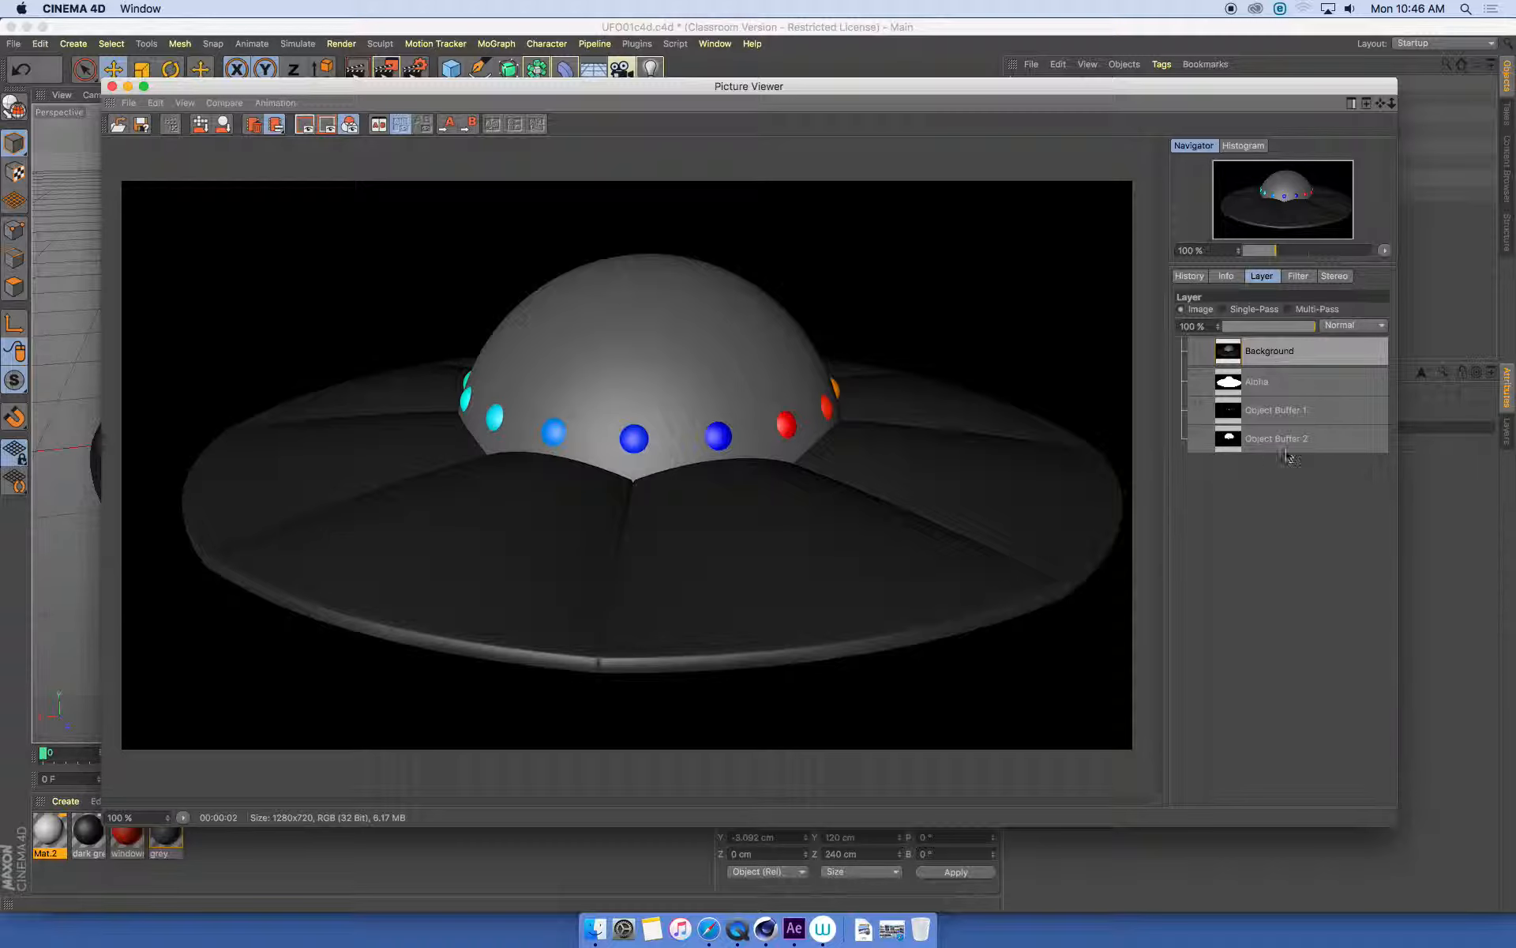
{"action": "left_click", "coordinate": [1280, 387]}
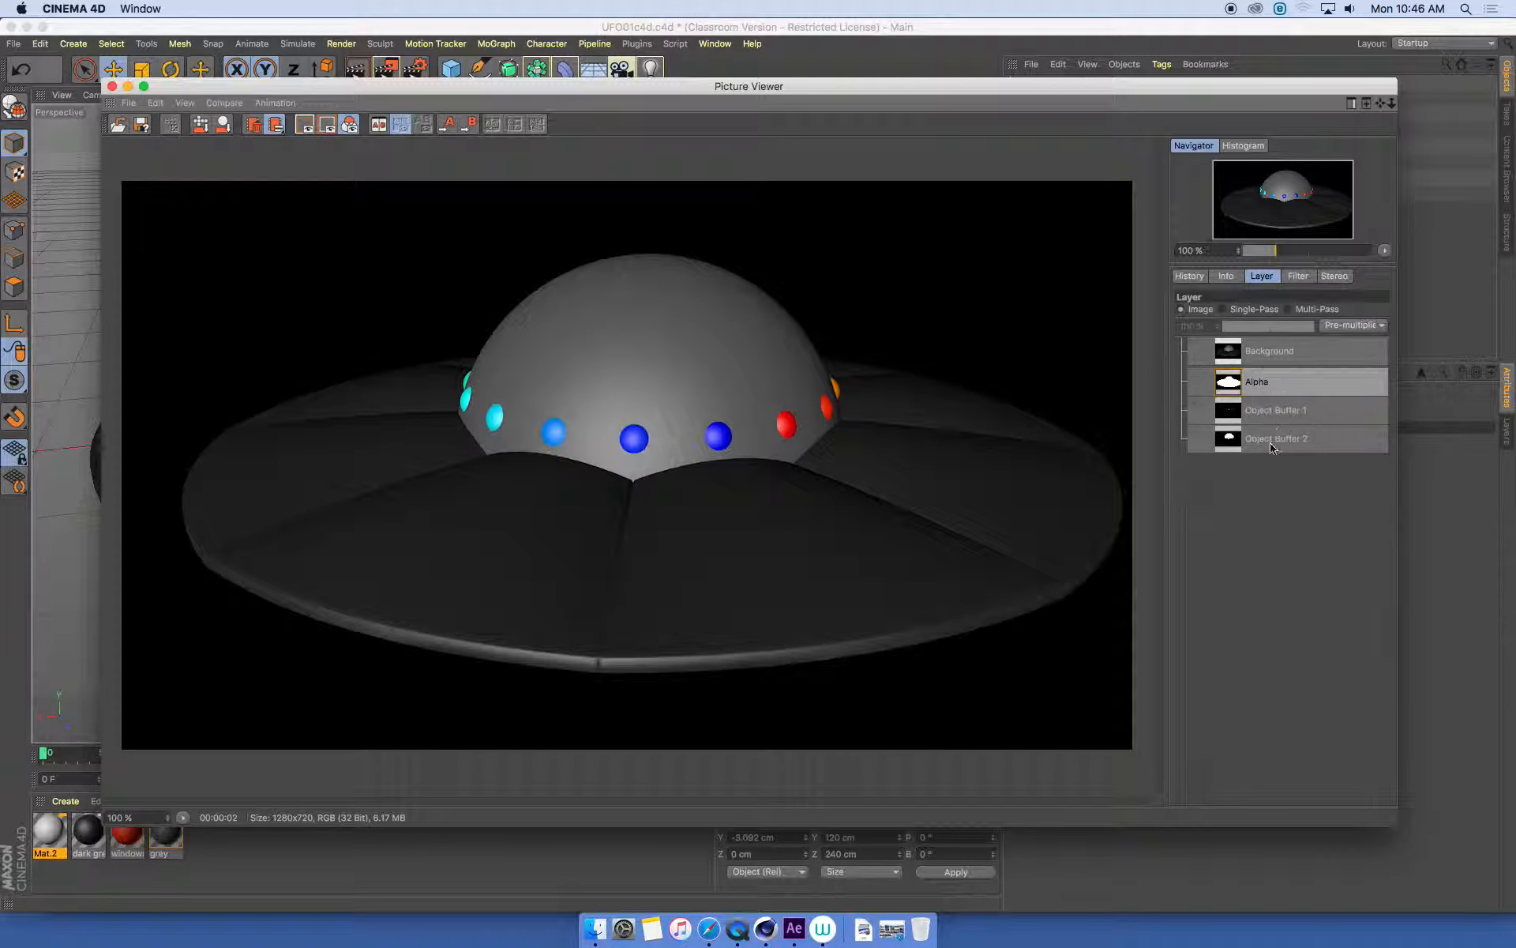
{"action": "left_click", "coordinate": [1265, 355]}
{"action": "left_click", "coordinate": [1268, 386]}
{"action": "left_click", "coordinate": [1270, 413]}
{"action": "left_click", "coordinate": [1275, 438]}
{"action": "left_click", "coordinate": [1272, 386]}
Step: View the render in Single-Pass mode and examine the Background, Alpha and both object buffer layers individually
{"action": "left_click", "coordinate": [1224, 310]}
{"action": "left_click", "coordinate": [1283, 355]}
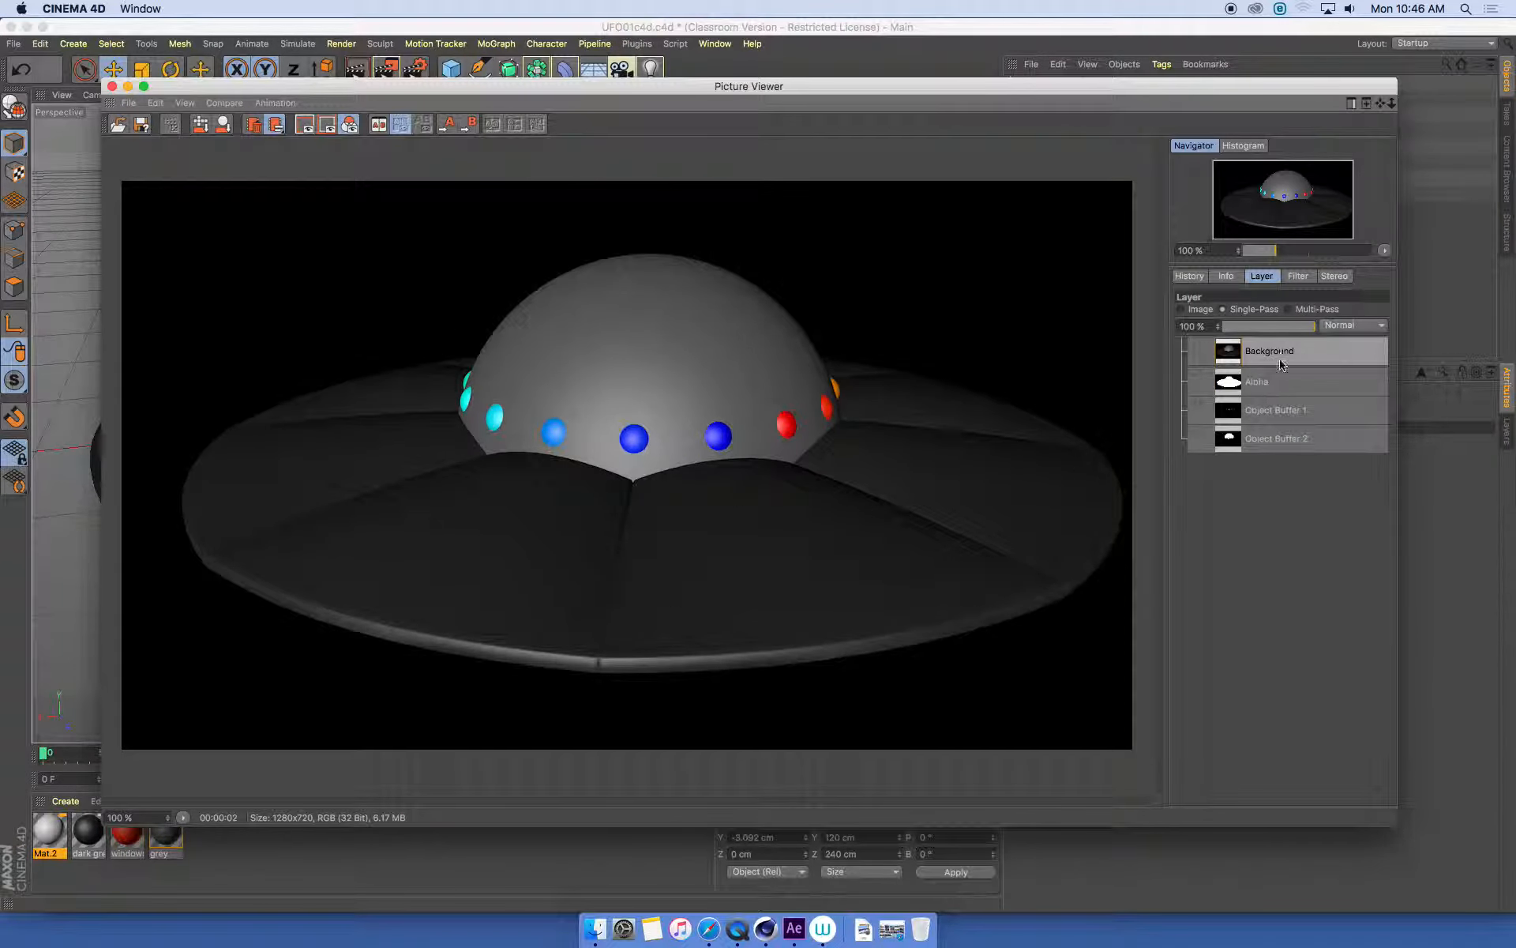
{"action": "left_click", "coordinate": [1269, 388]}
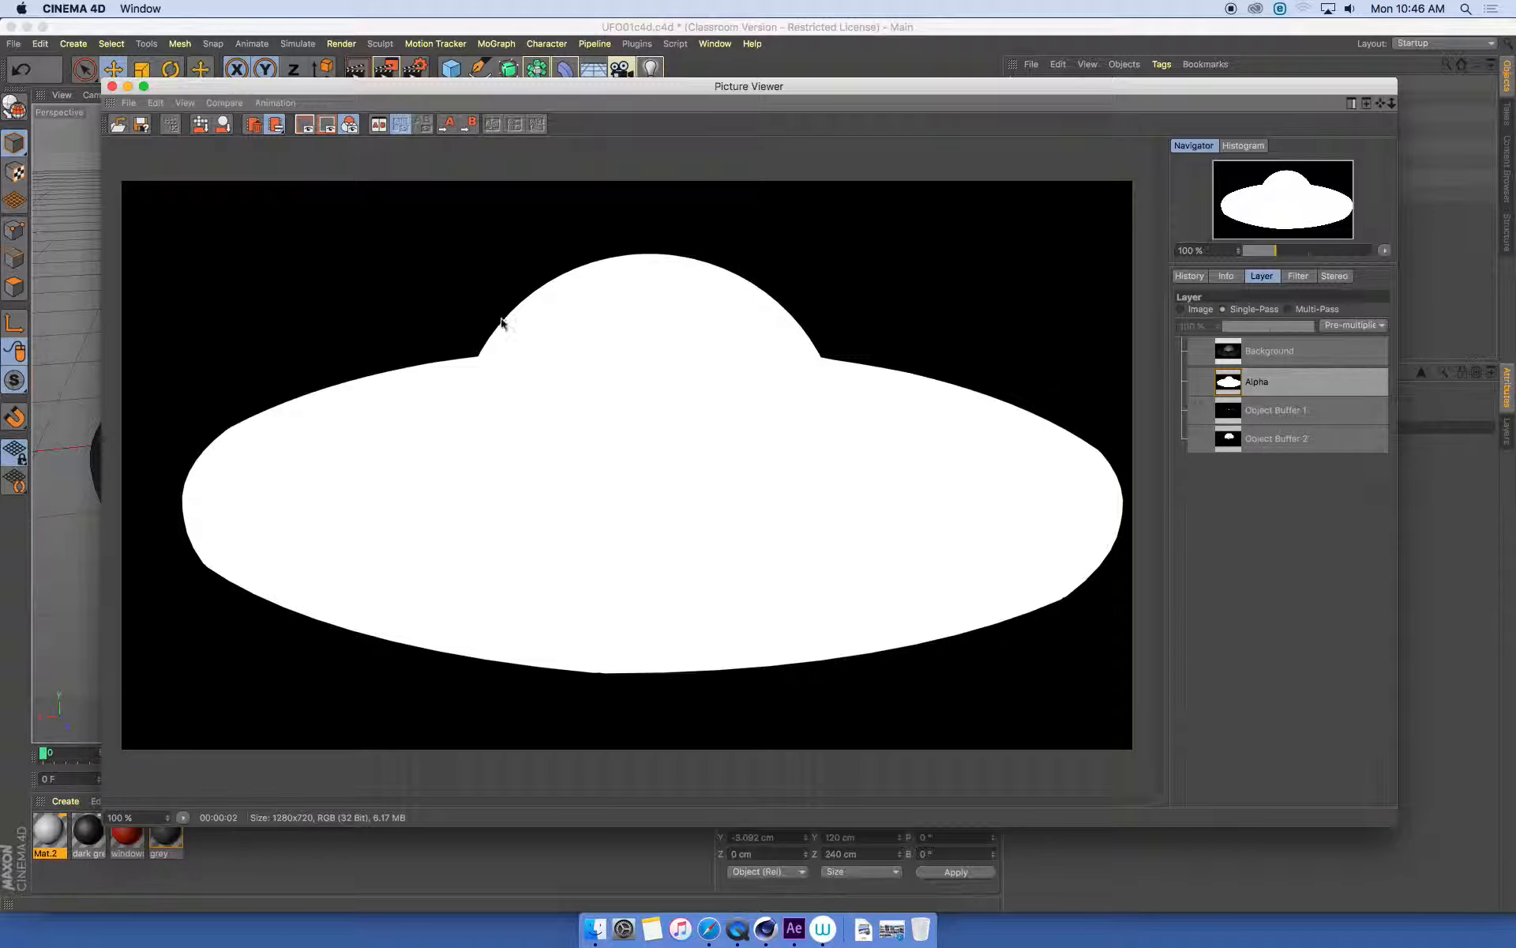
{"action": "left_click", "coordinate": [1303, 414]}
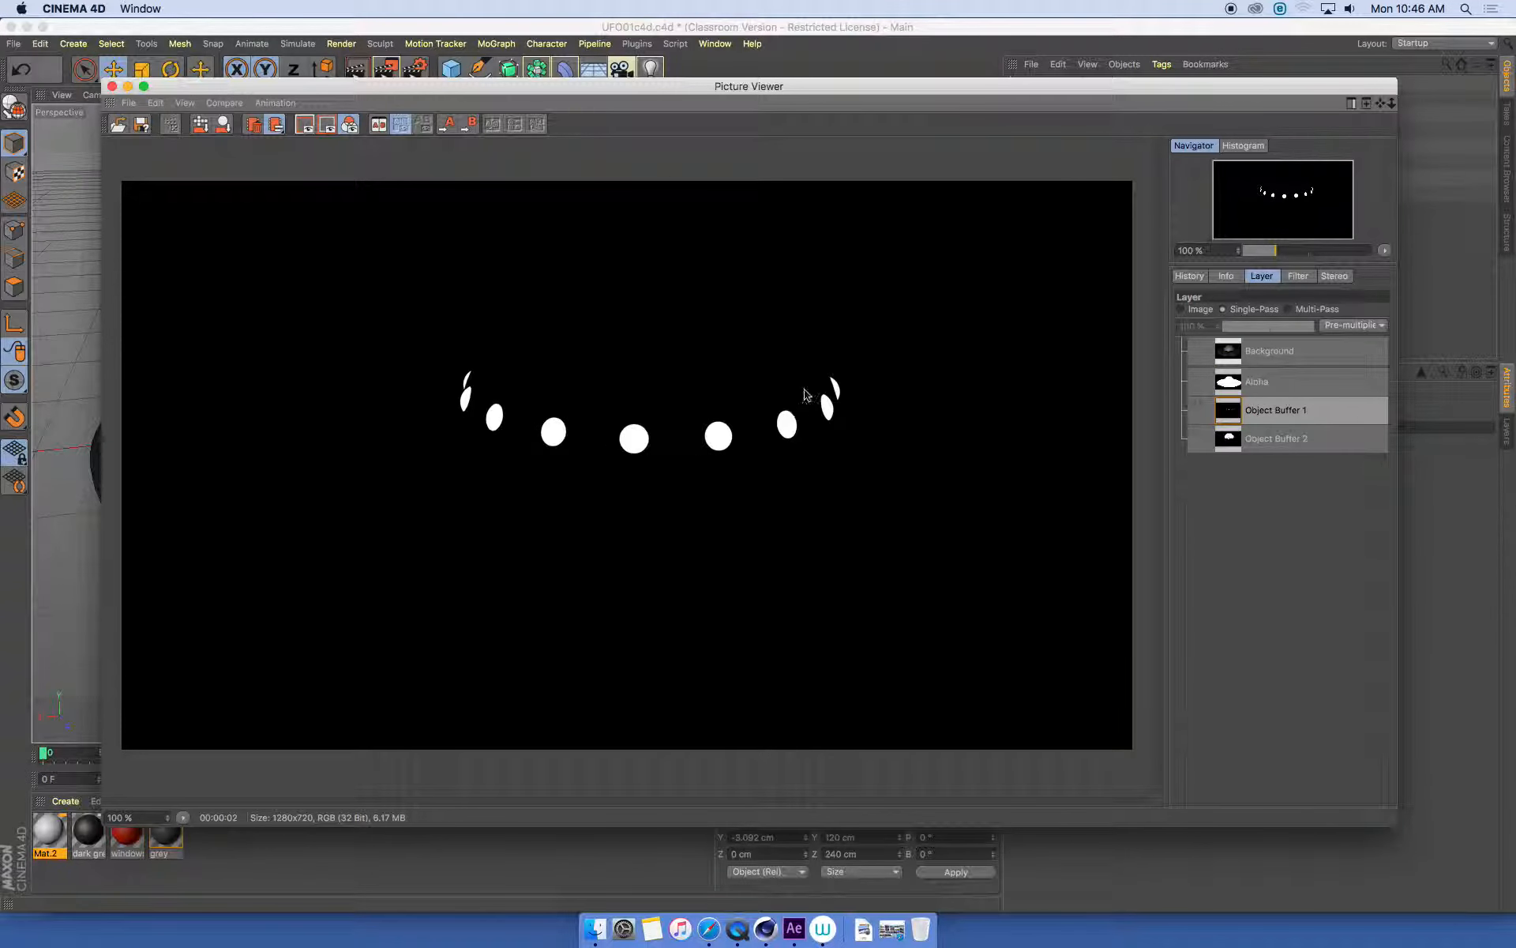
{"action": "left_click", "coordinate": [1268, 445]}
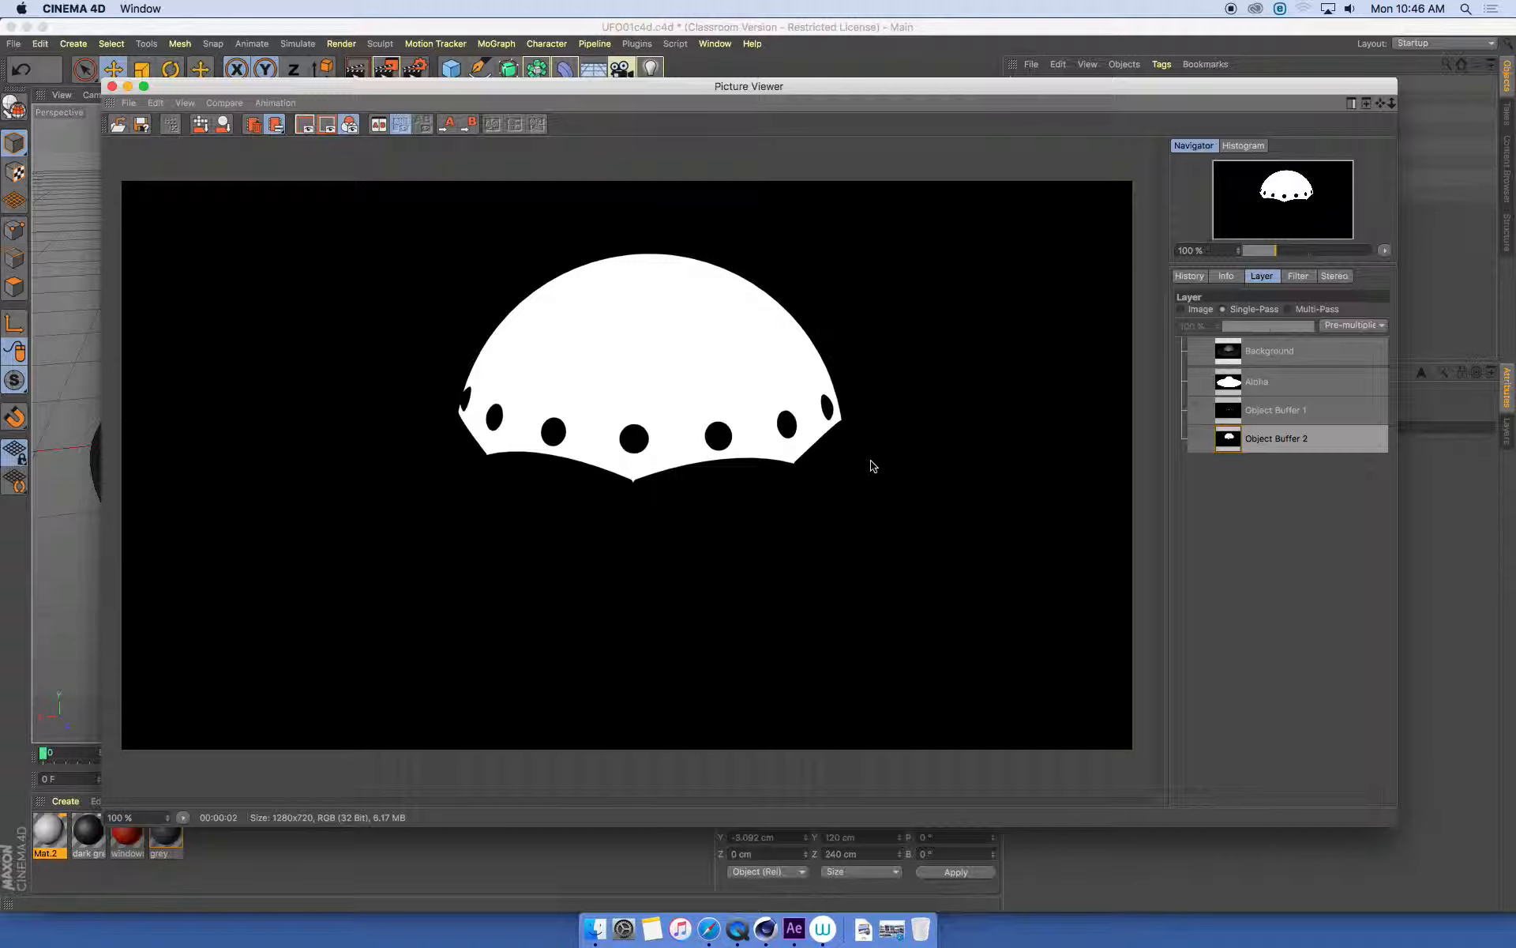
{"action": "left_click", "coordinate": [1285, 412]}
{"action": "left_click", "coordinate": [1285, 373]}
{"action": "left_click", "coordinate": [1279, 352]}
{"action": "left_click", "coordinate": [1276, 383]}
{"action": "left_click", "coordinate": [1287, 412]}
{"action": "left_click", "coordinate": [1288, 447]}
{"action": "left_click", "coordinate": [1289, 412]}
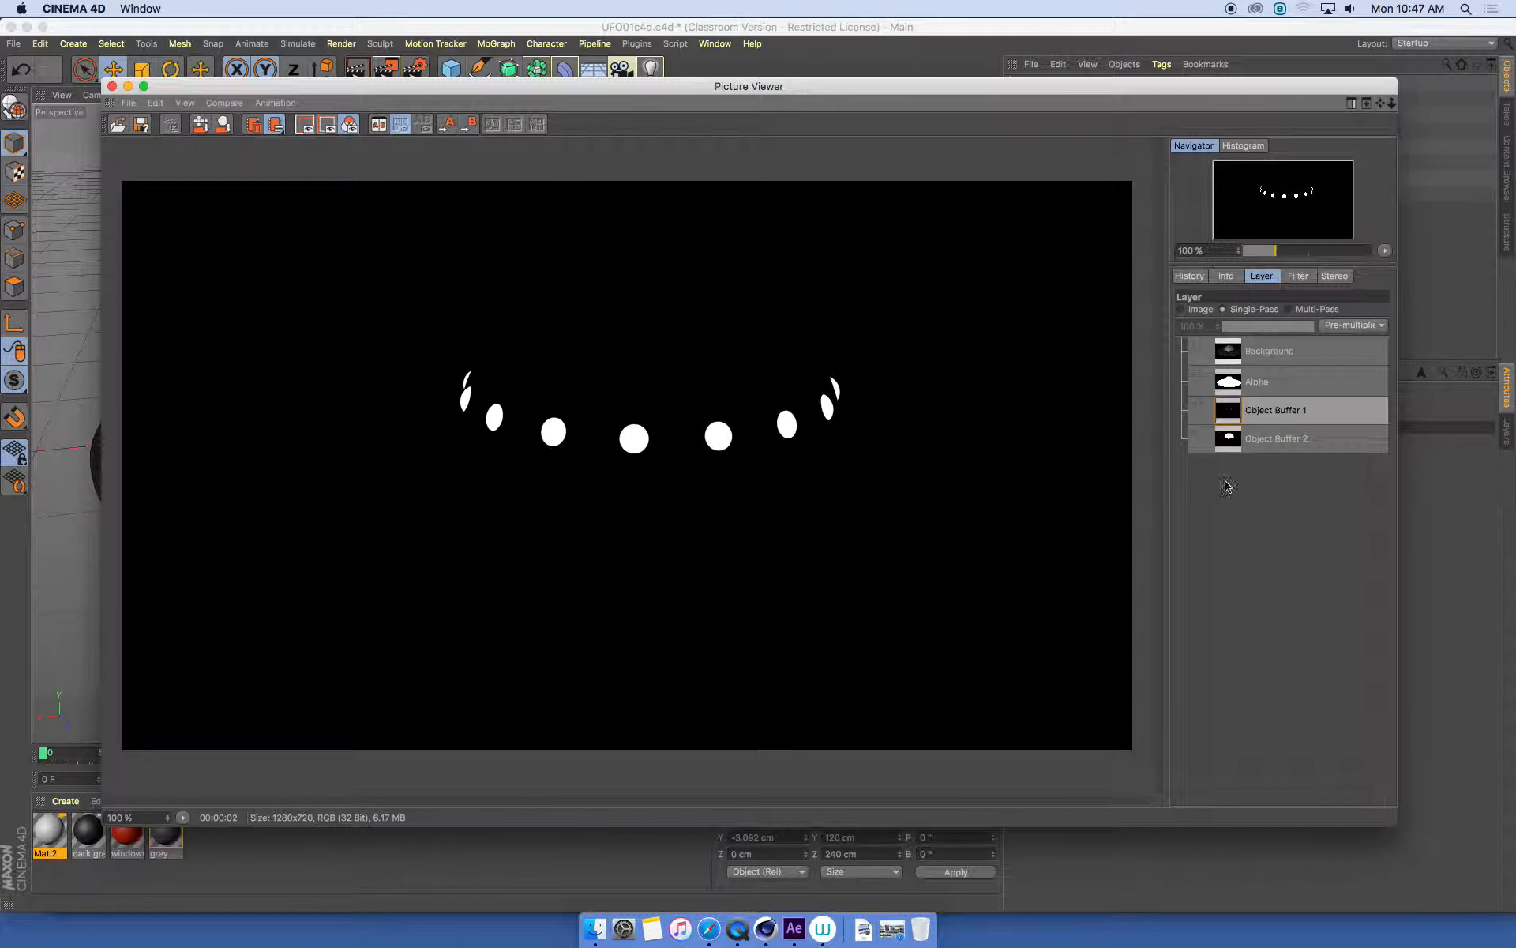
{"action": "left_click", "coordinate": [1272, 351]}
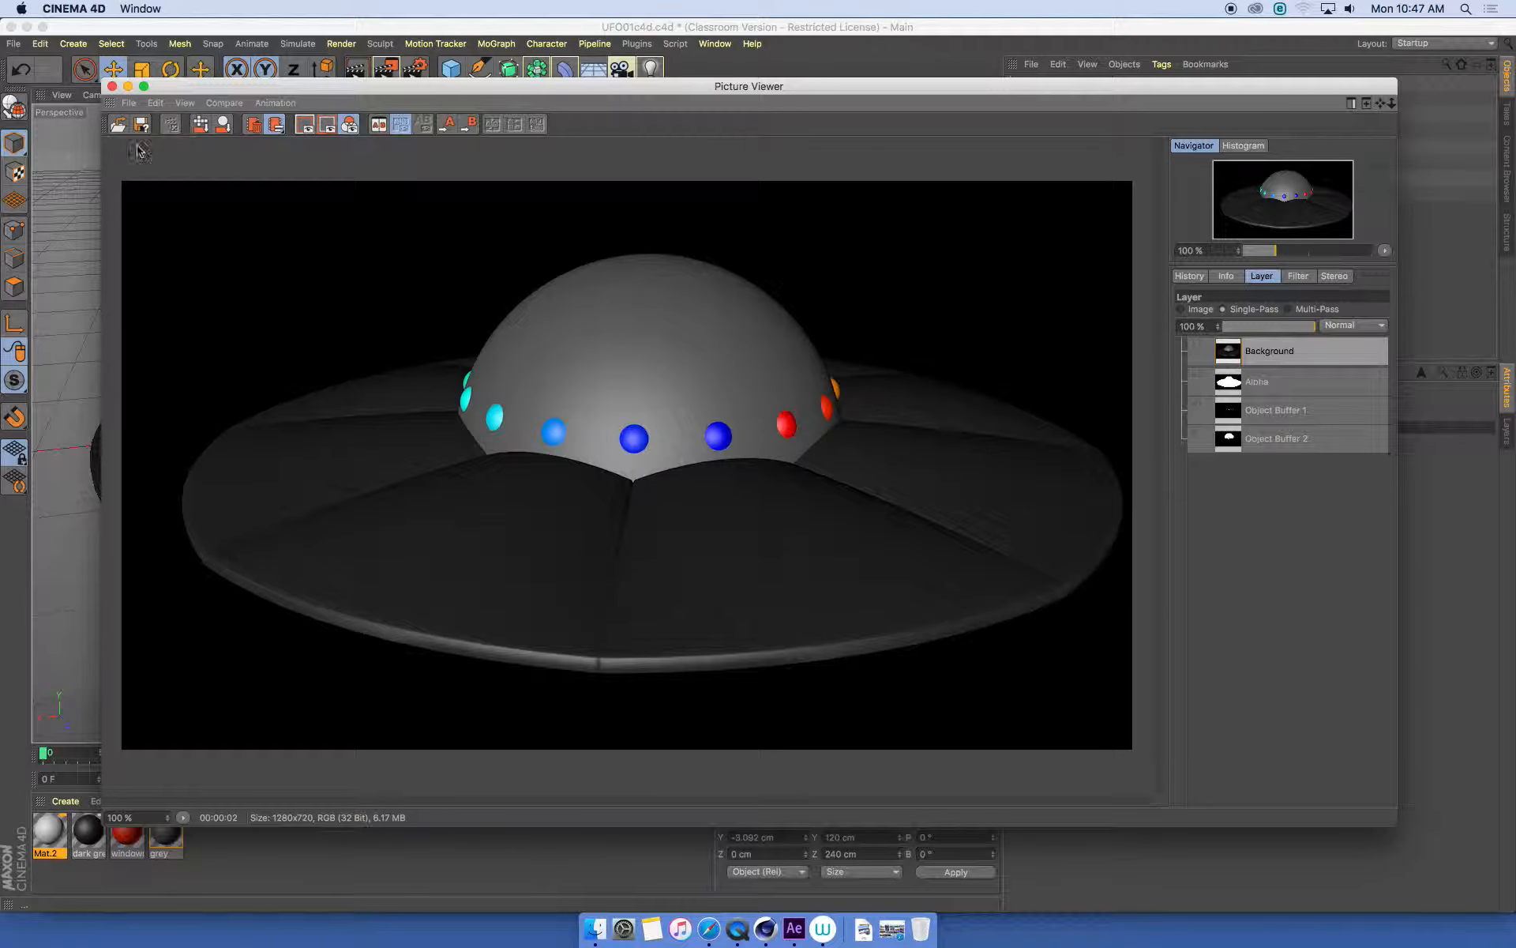
Step: Close the Picture Viewer and enable Save in the render settings
{"action": "left_click", "coordinate": [119, 124]}
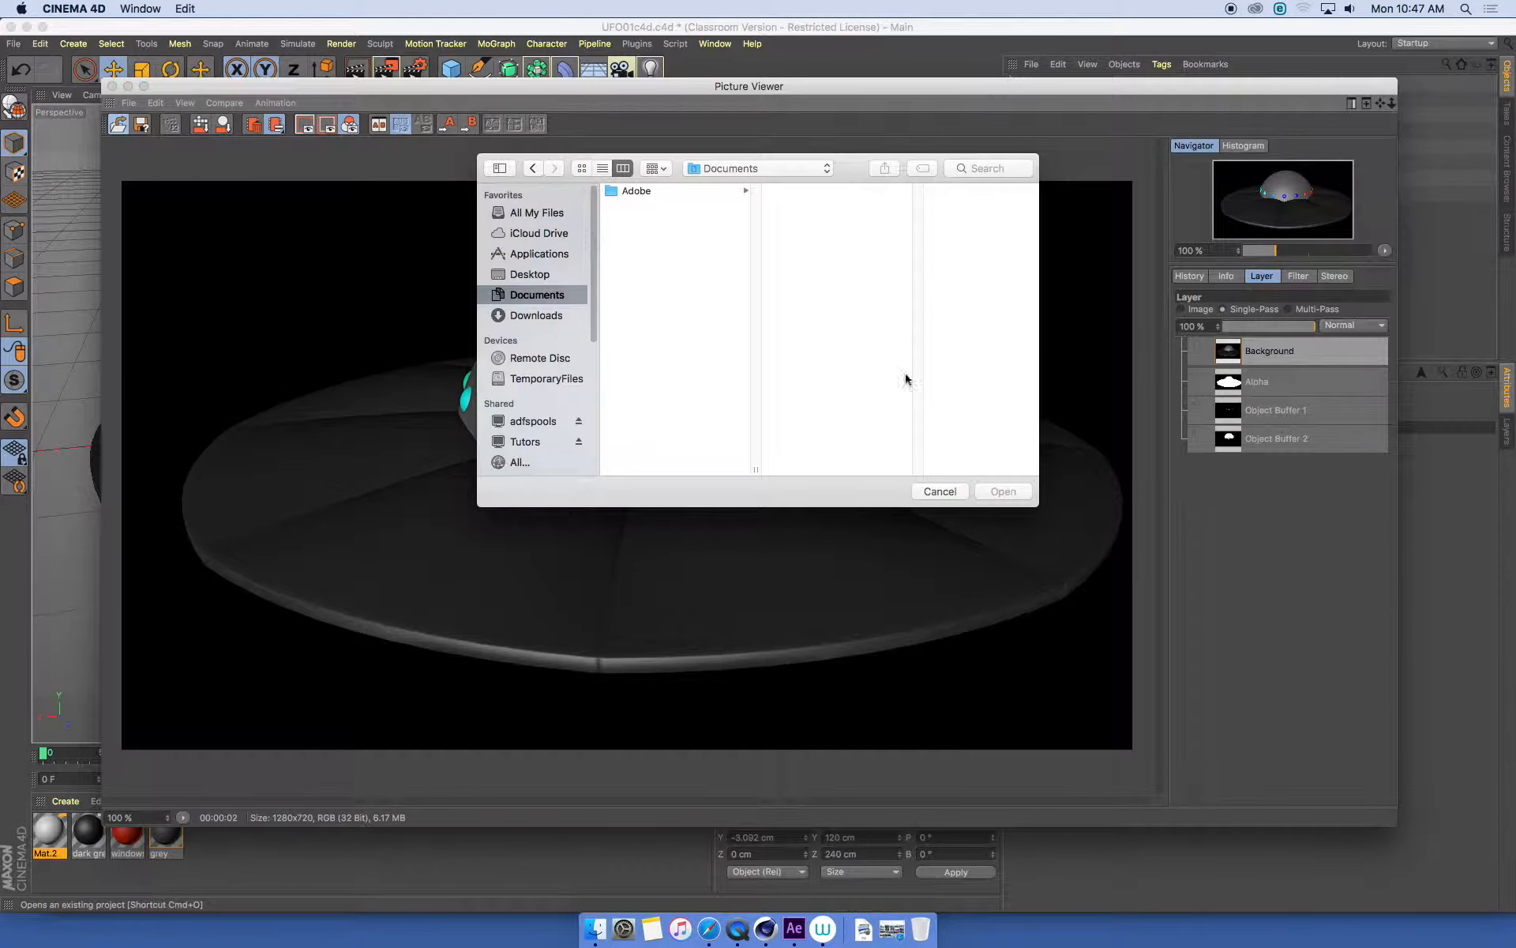
{"action": "left_click", "coordinate": [928, 488]}
{"action": "left_click", "coordinate": [112, 85]}
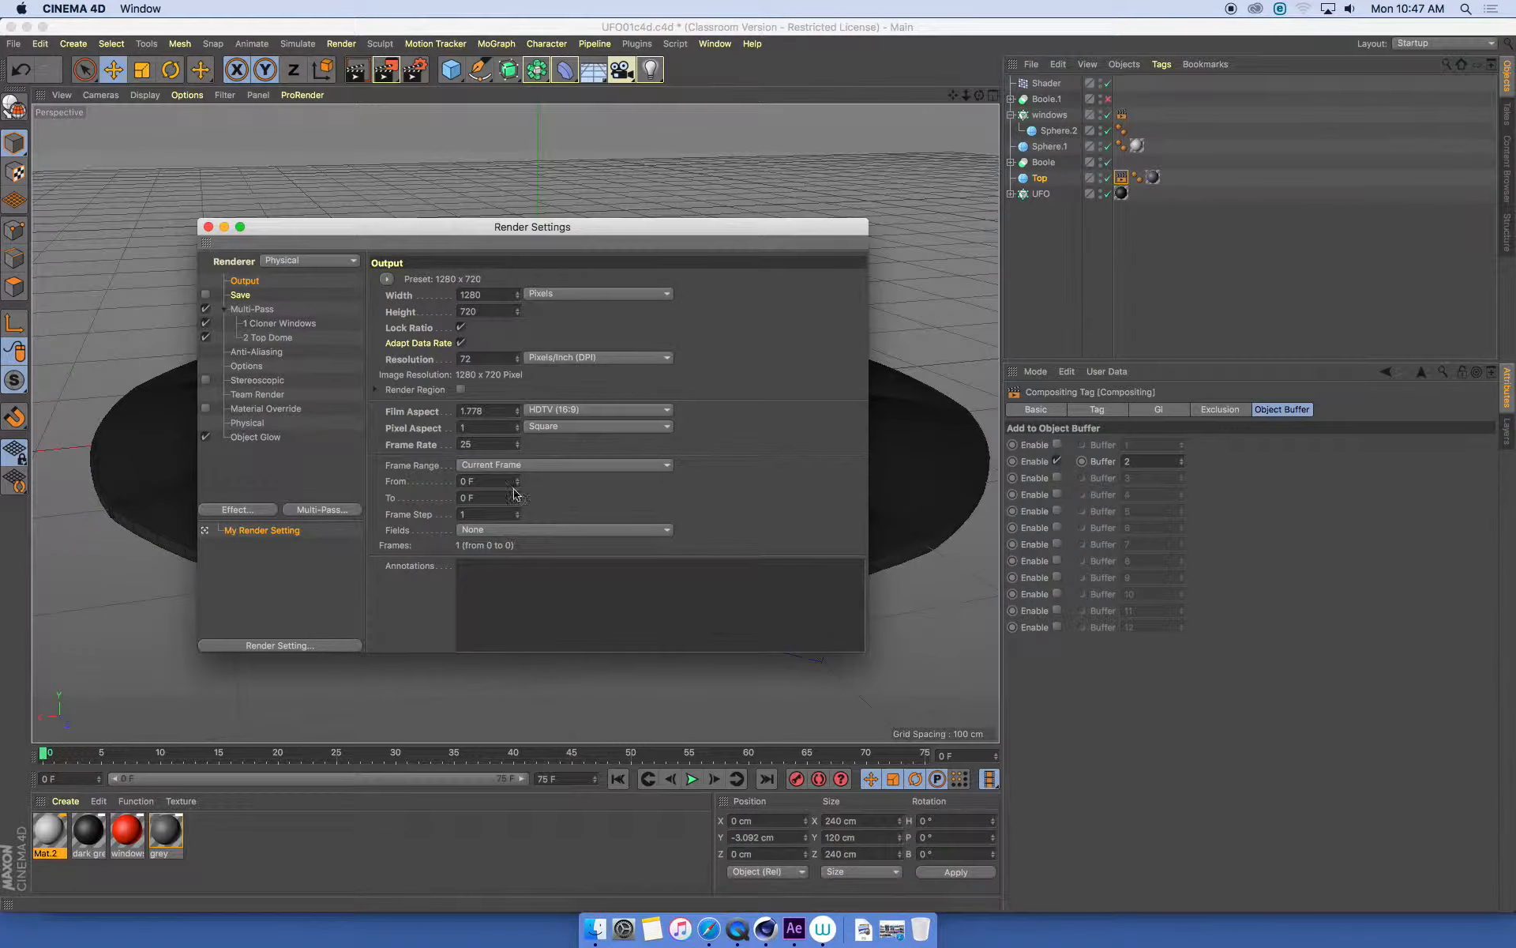
{"action": "left_click_drag", "start_coordinate": [415, 238], "coordinate": [500, 158]}
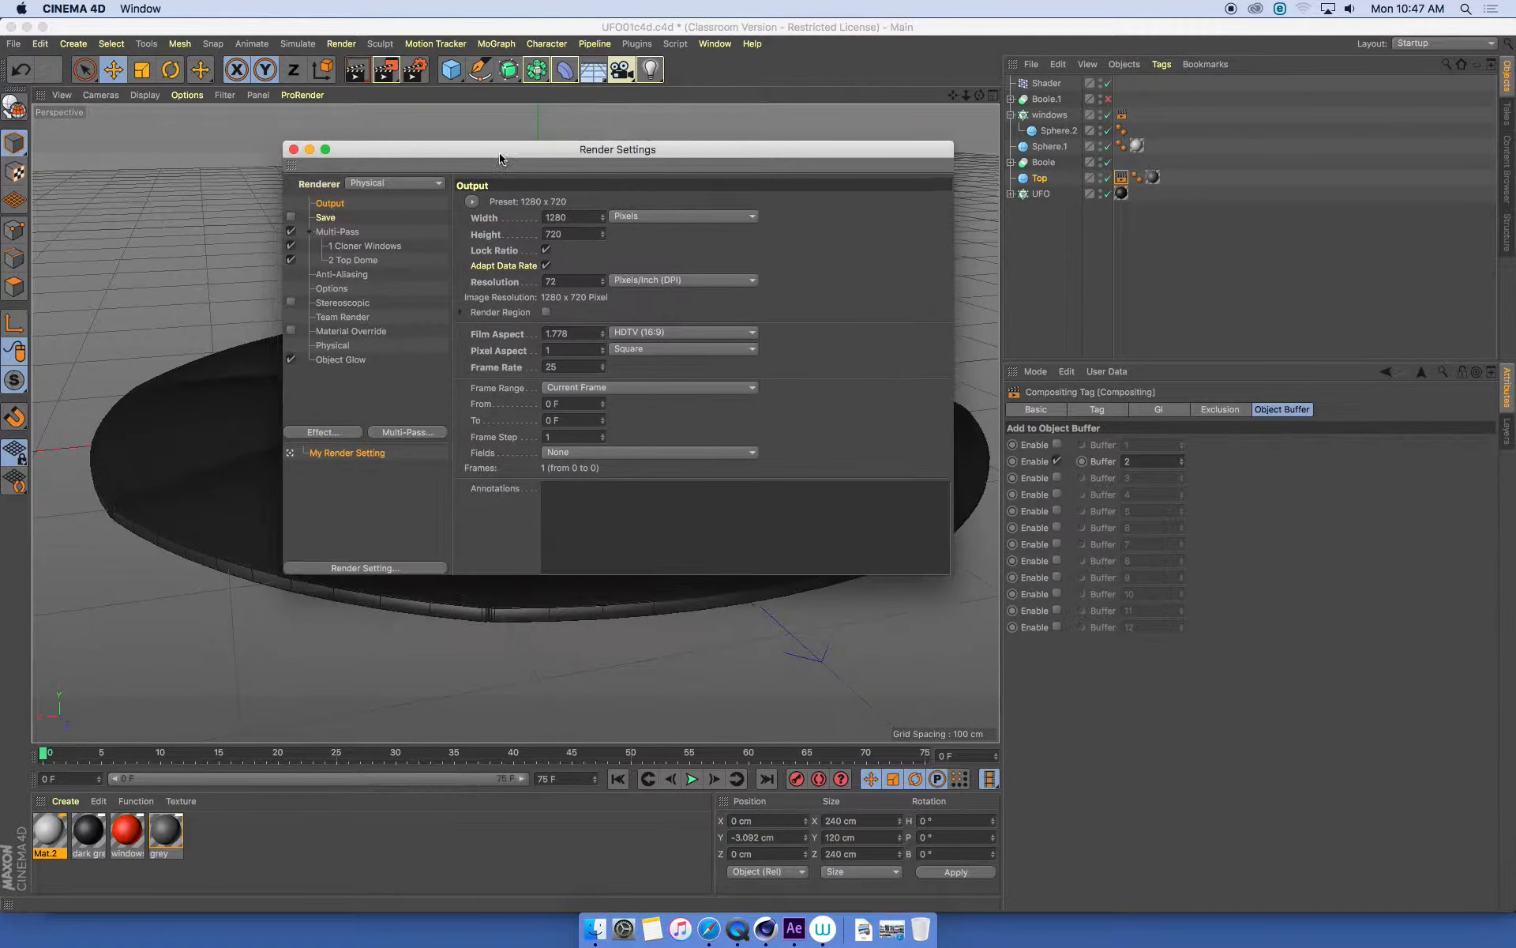
{"action": "left_click", "coordinate": [322, 218]}
{"action": "left_click", "coordinate": [291, 217]}
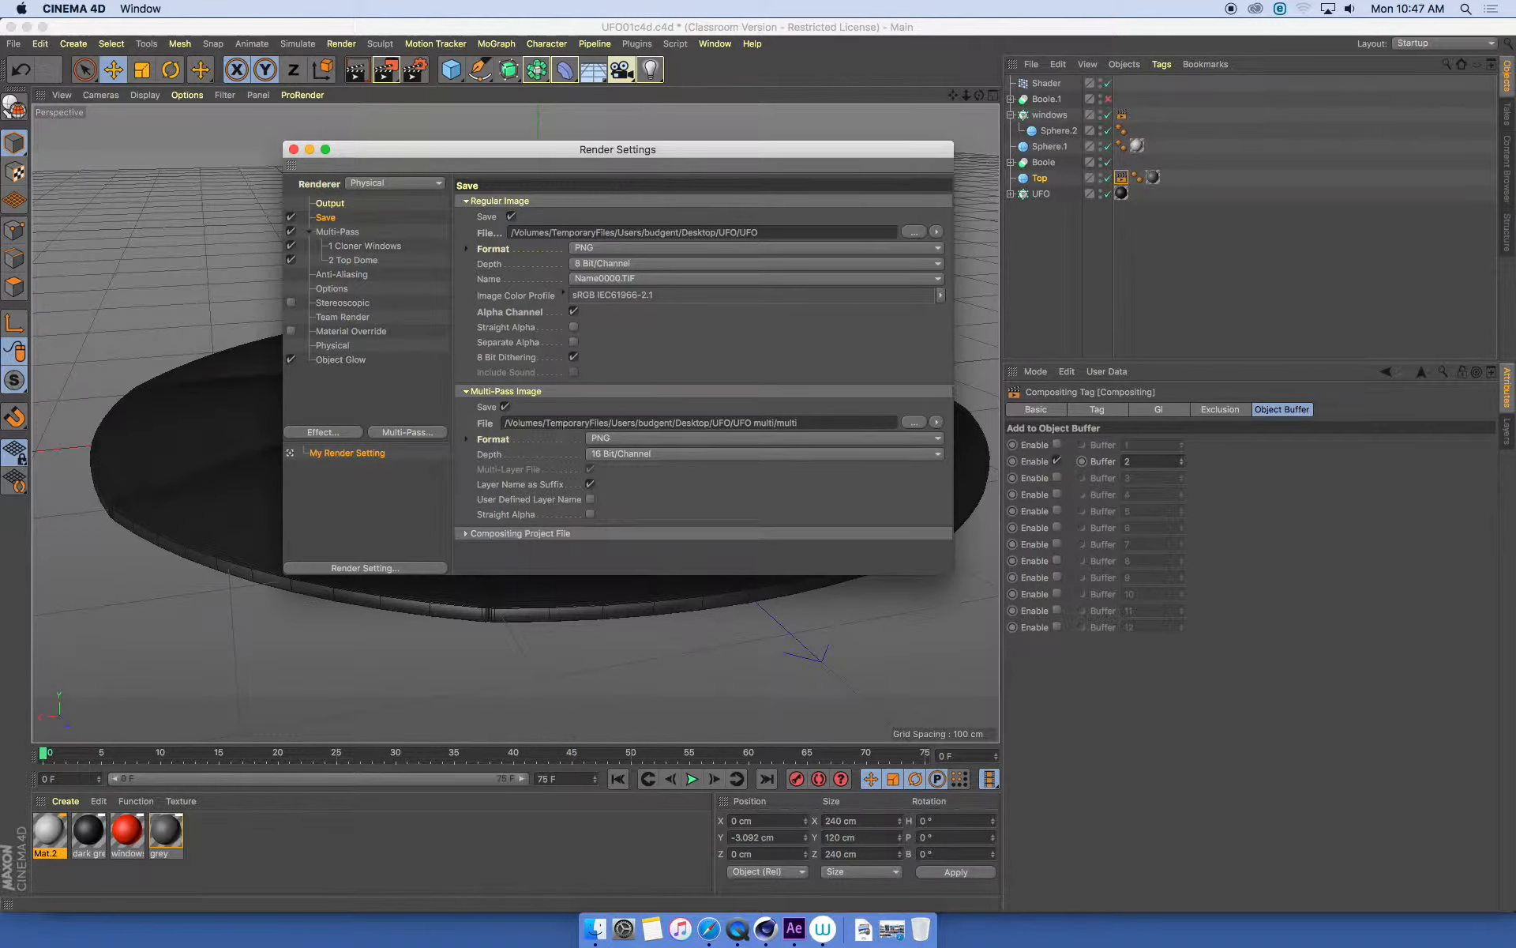
Step: Choose PNG as the file format of the multi-pass image
{"action": "left_click", "coordinate": [914, 422]}
{"action": "left_click", "coordinate": [926, 514]}
{"action": "left_click", "coordinate": [614, 439]}
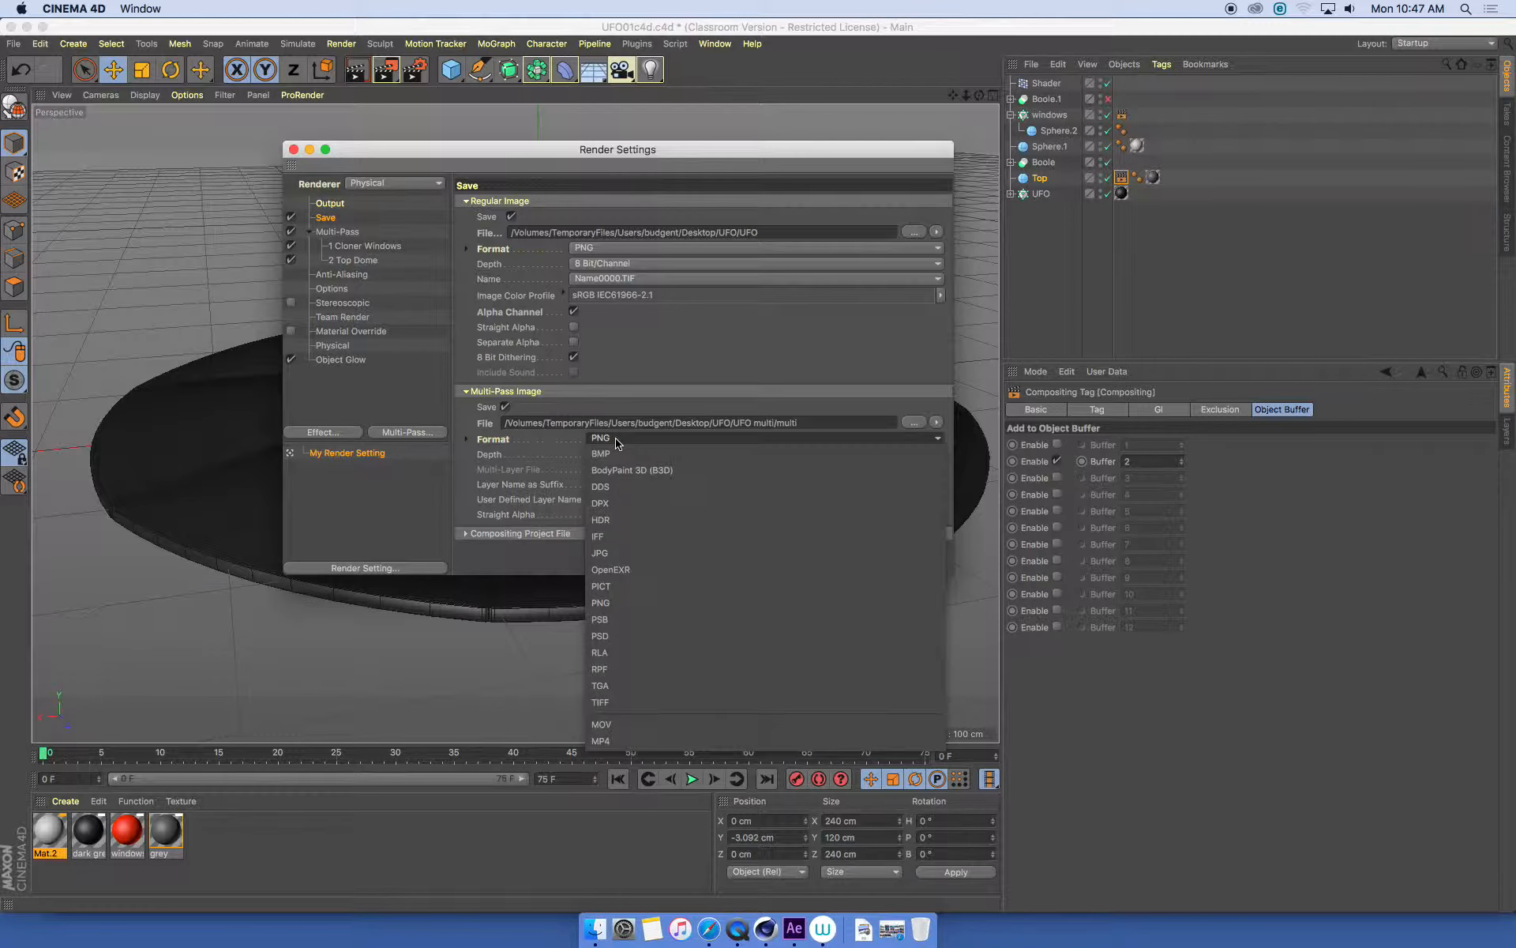
{"action": "left_click", "coordinate": [666, 602]}
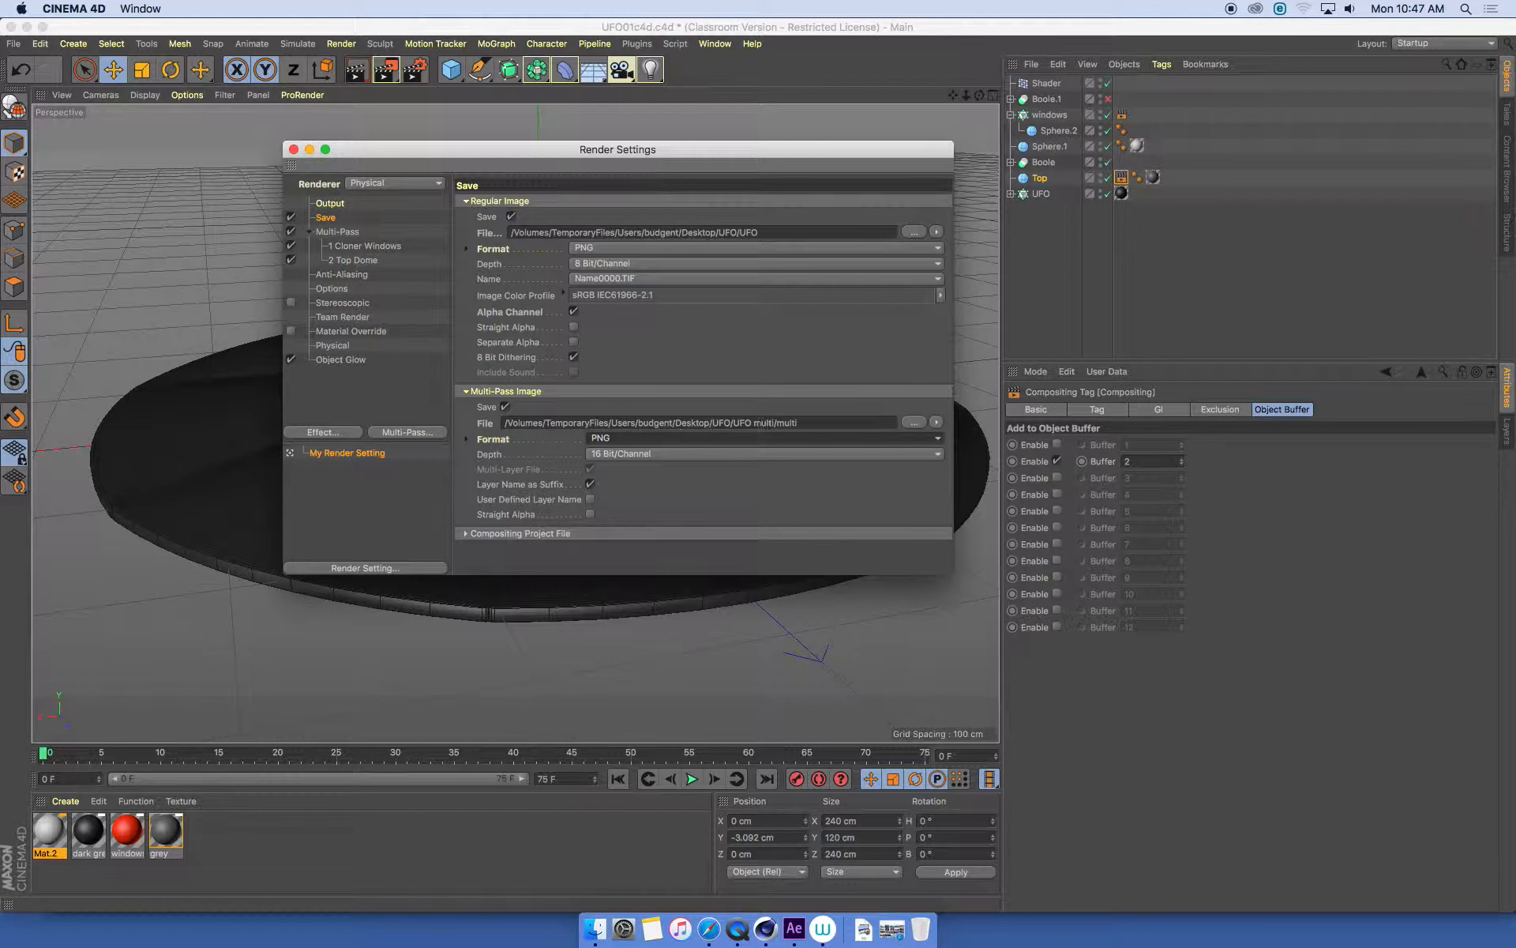
Step: Check the save folder and file name of the multi-pass image, leaving the save dialog without changes
{"action": "left_click", "coordinate": [913, 422]}
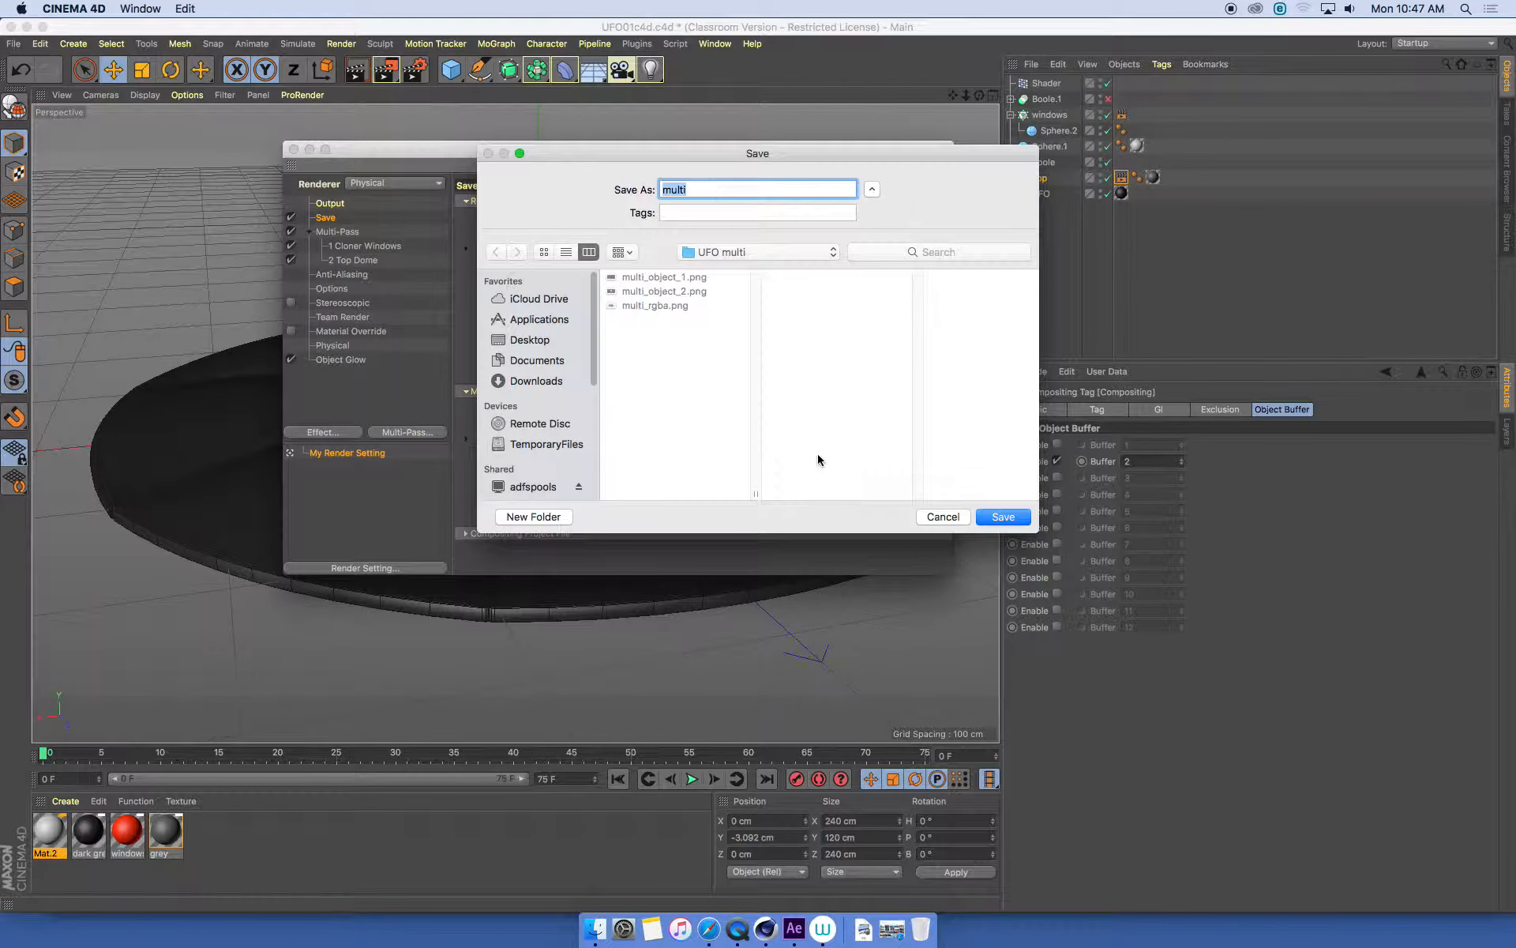
{"action": "left_click", "coordinate": [749, 252]}
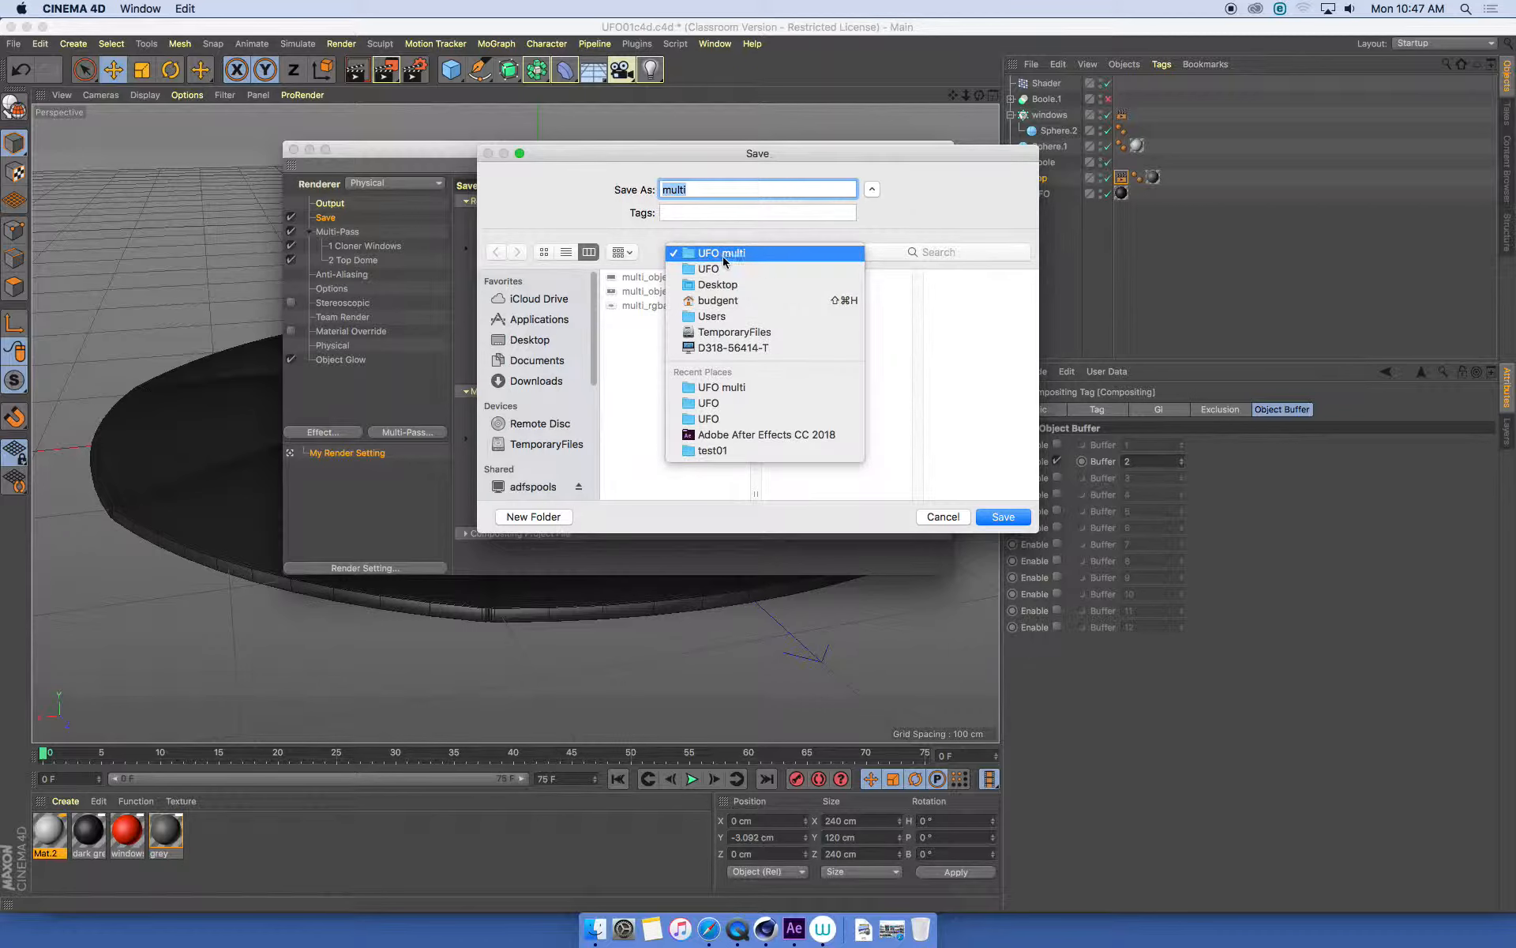
{"action": "left_click", "coordinate": [933, 516]}
{"action": "left_click", "coordinate": [932, 516]}
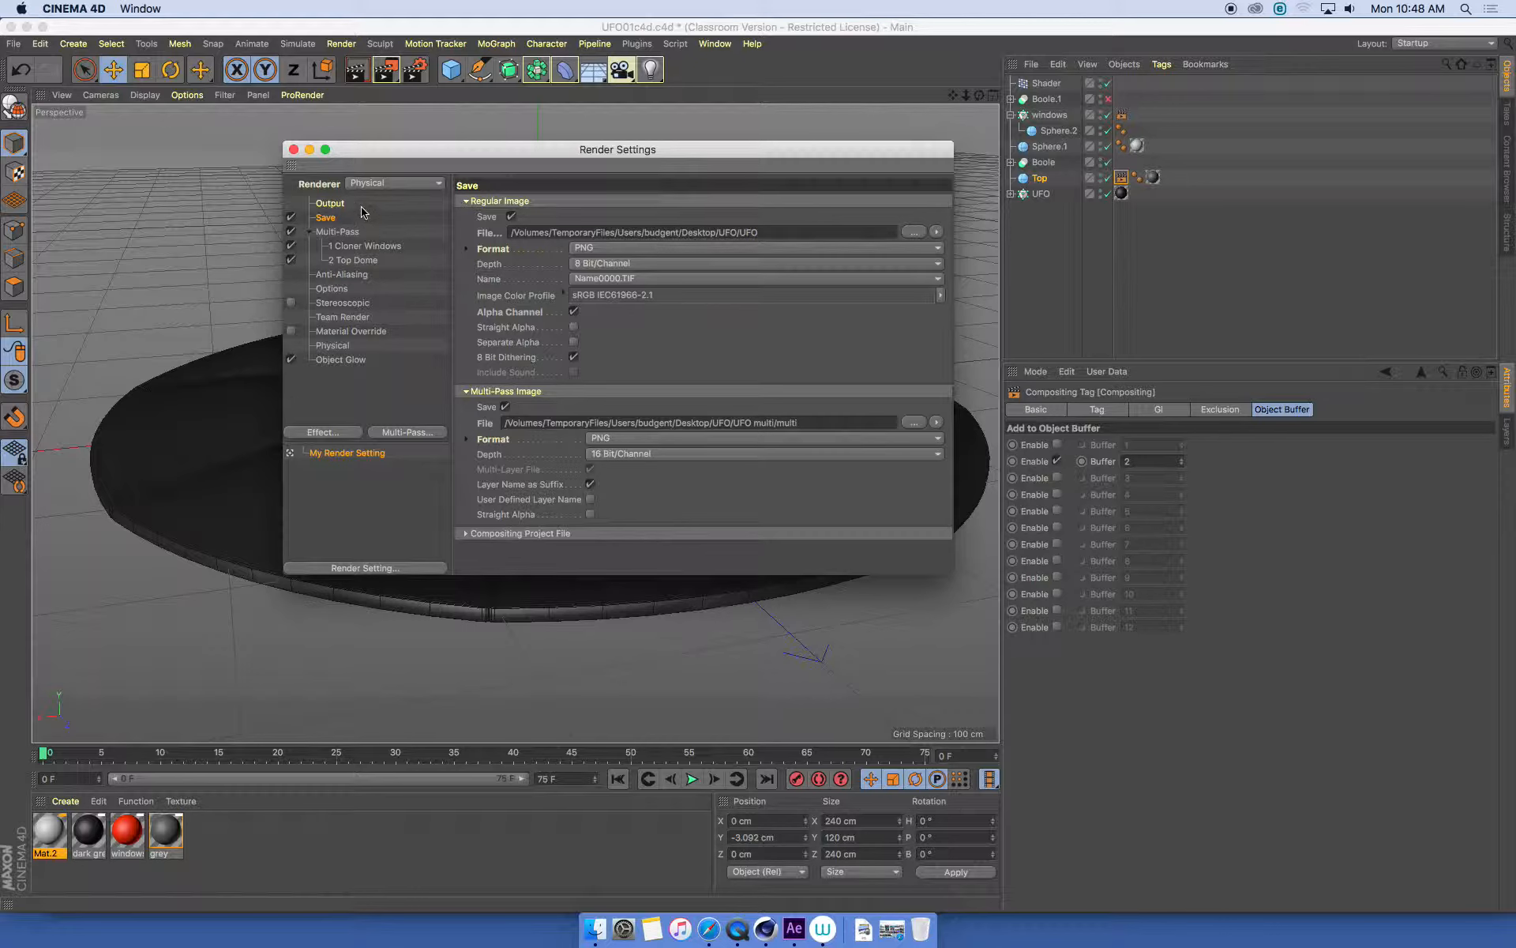
Step: Set the output frame range to All Frames and close the render settings
{"action": "left_click", "coordinate": [336, 204]}
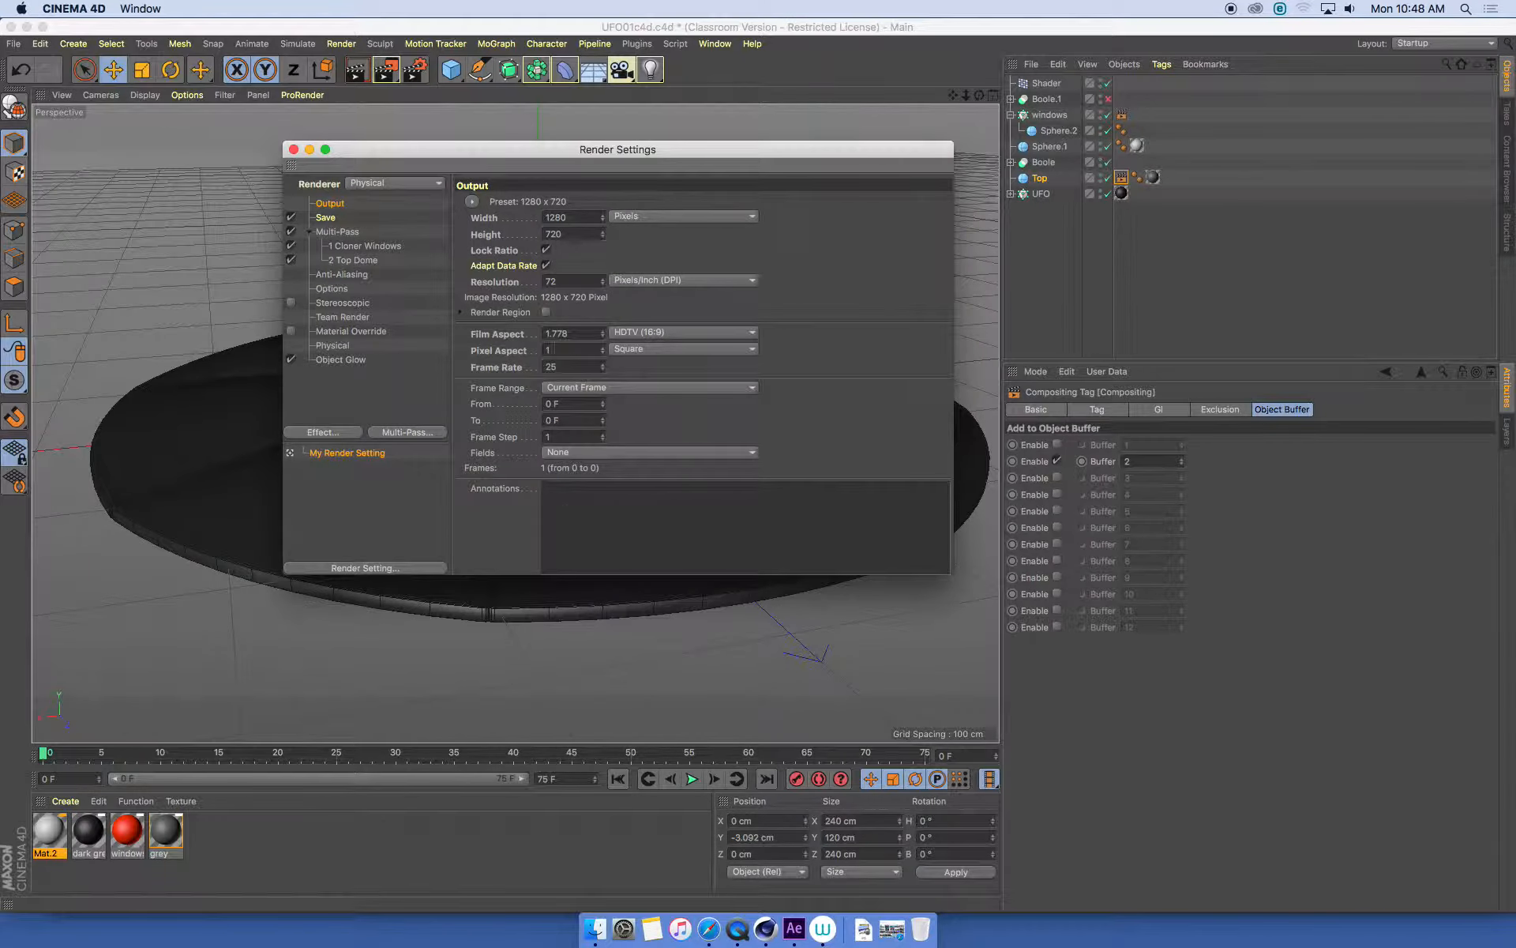
{"action": "left_click", "coordinate": [620, 388]}
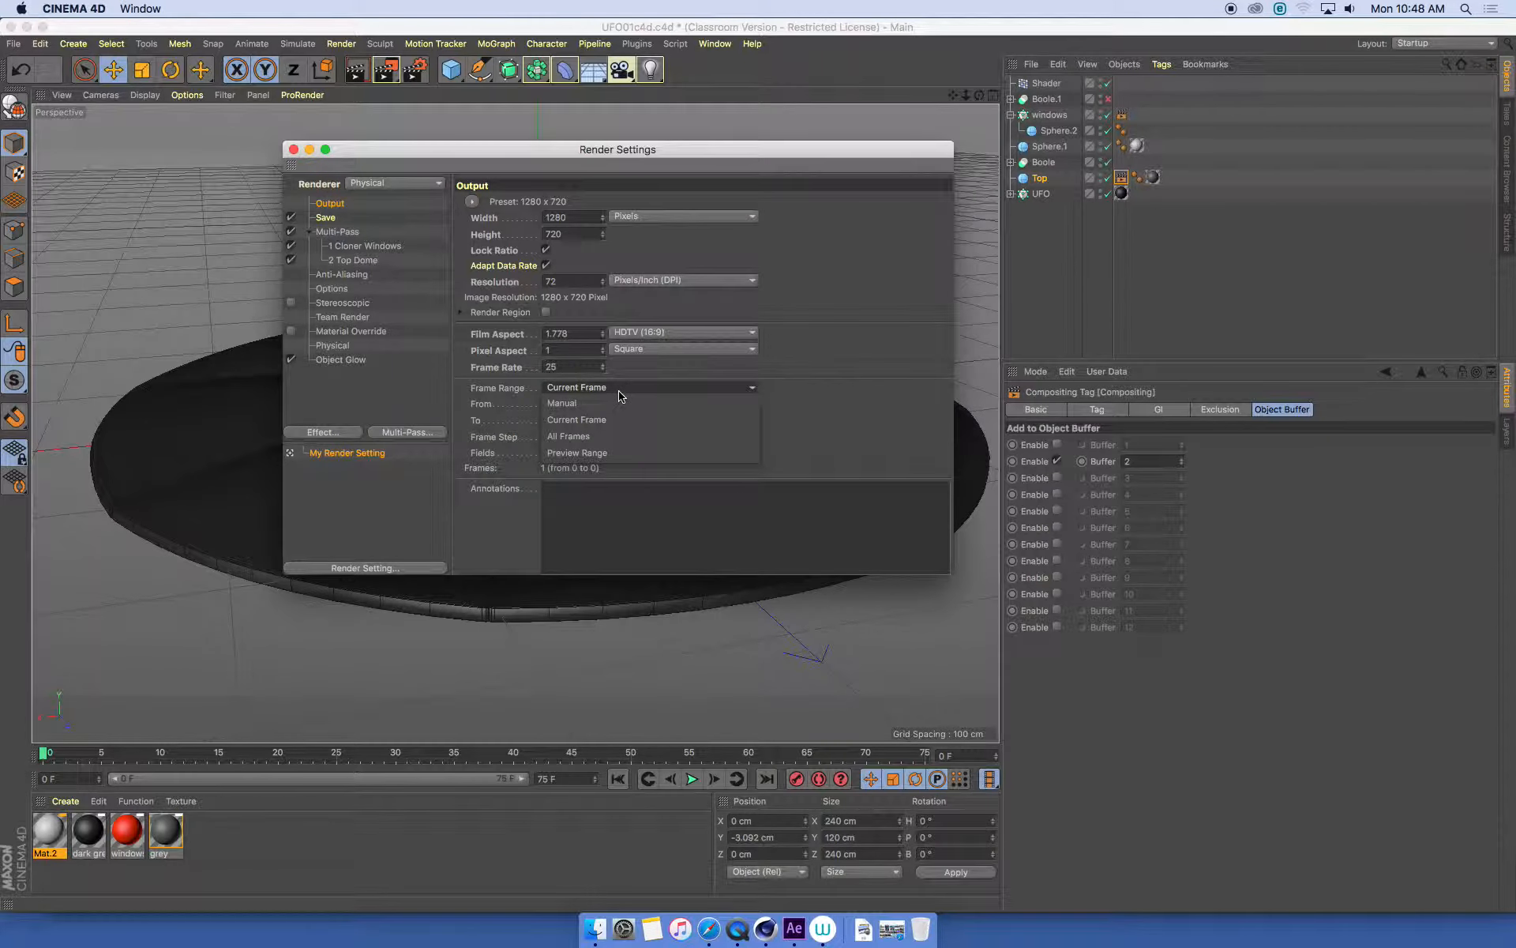
{"action": "left_click", "coordinate": [597, 425]}
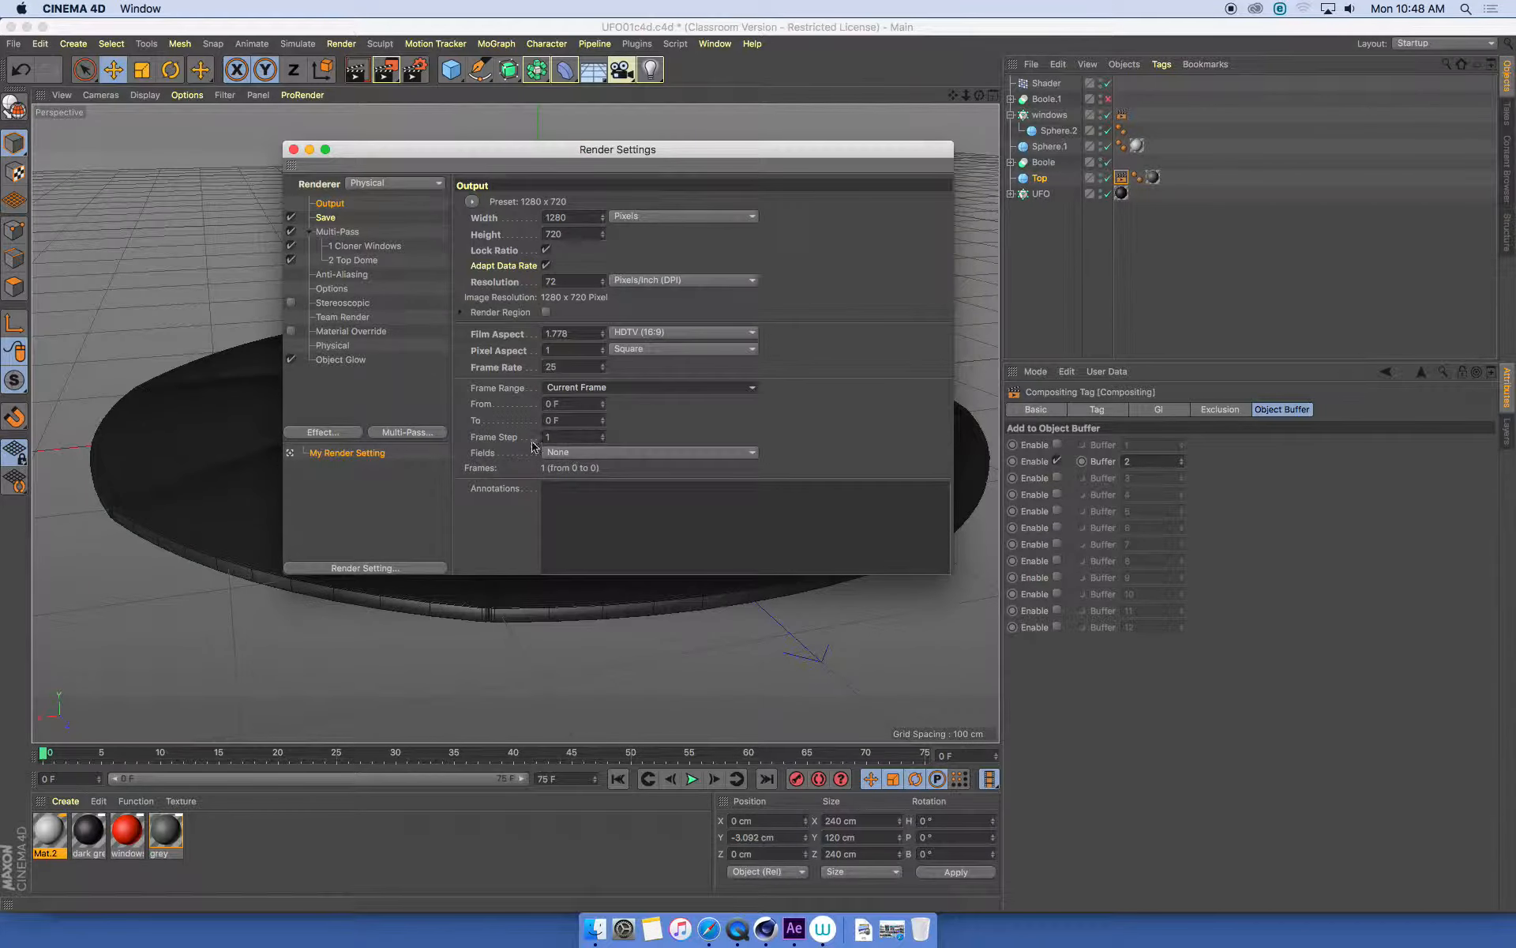
{"action": "left_click", "coordinate": [604, 388]}
{"action": "left_click", "coordinate": [612, 436]}
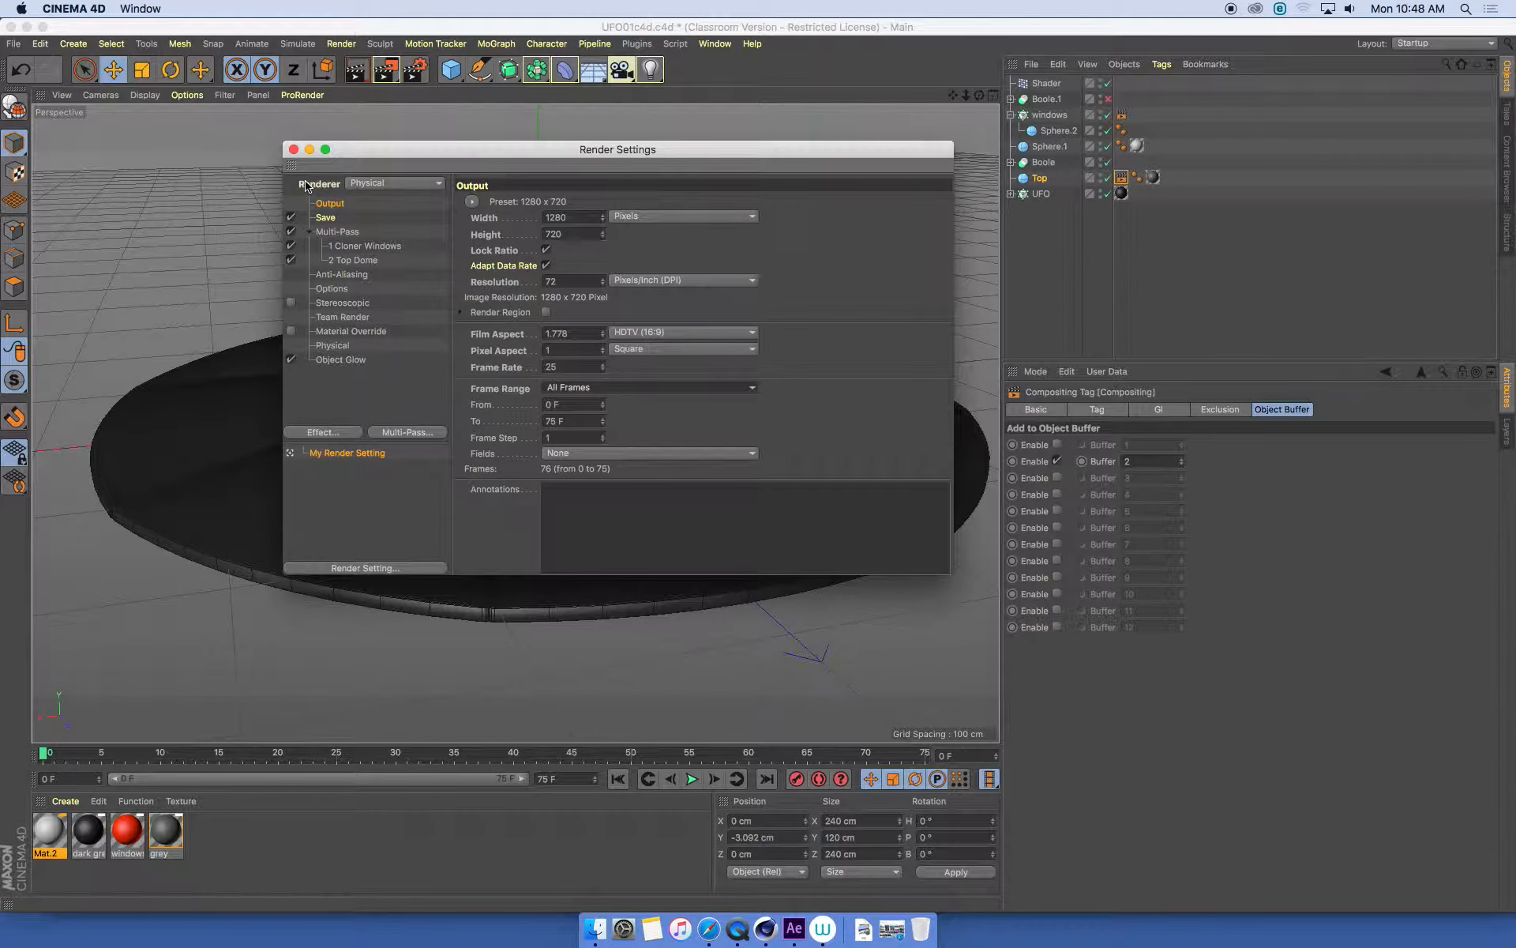
{"action": "left_click", "coordinate": [293, 149]}
{"action": "right_click", "coordinate": [742, 925]}
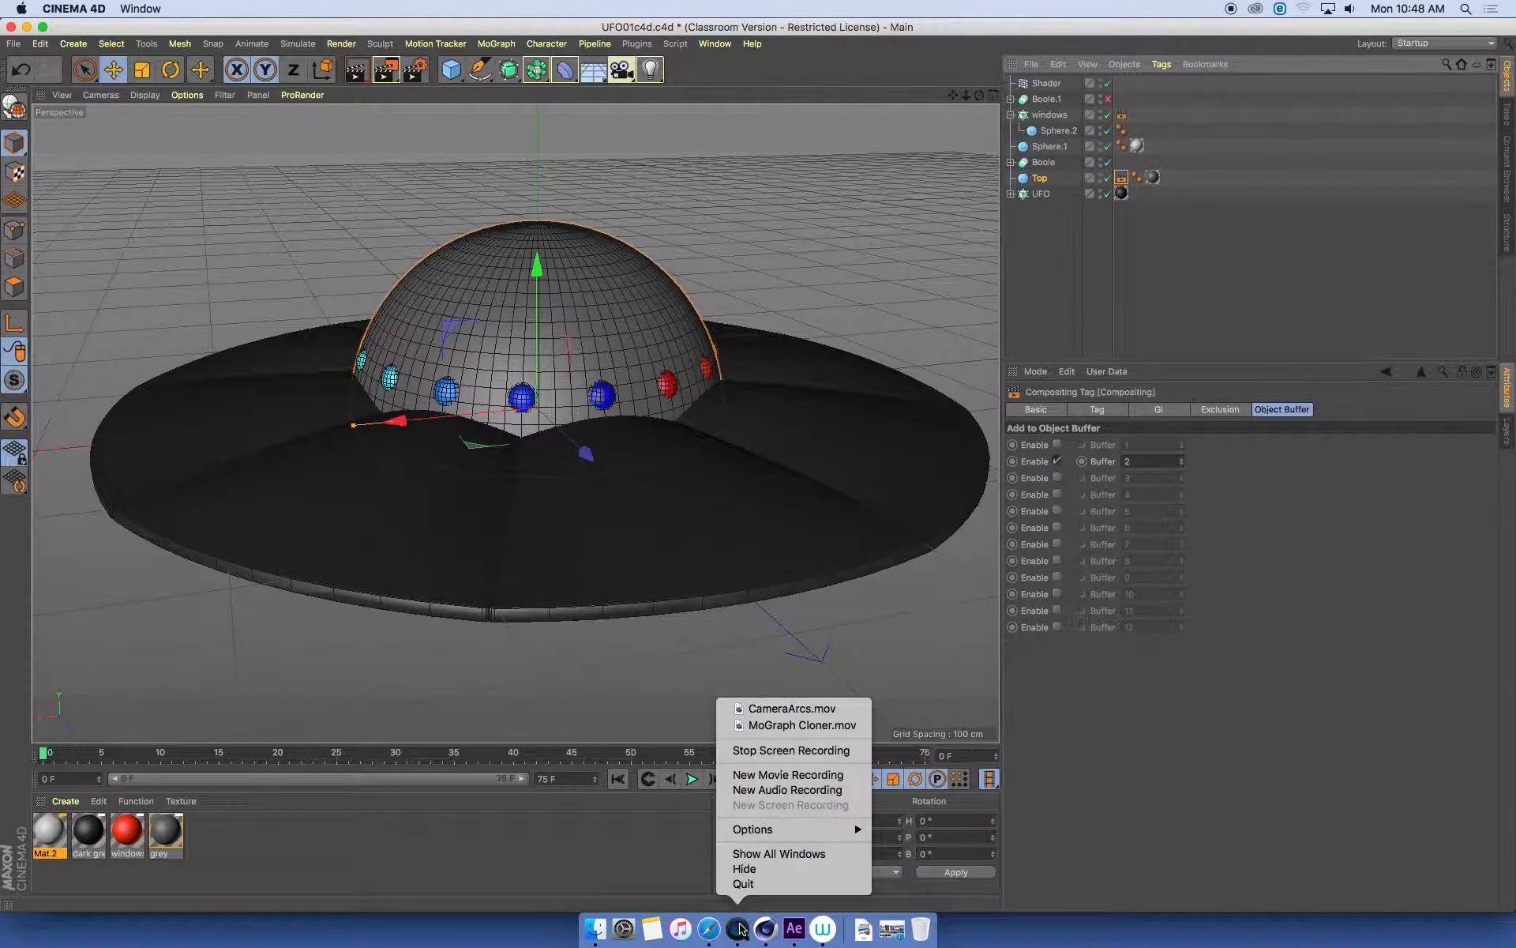